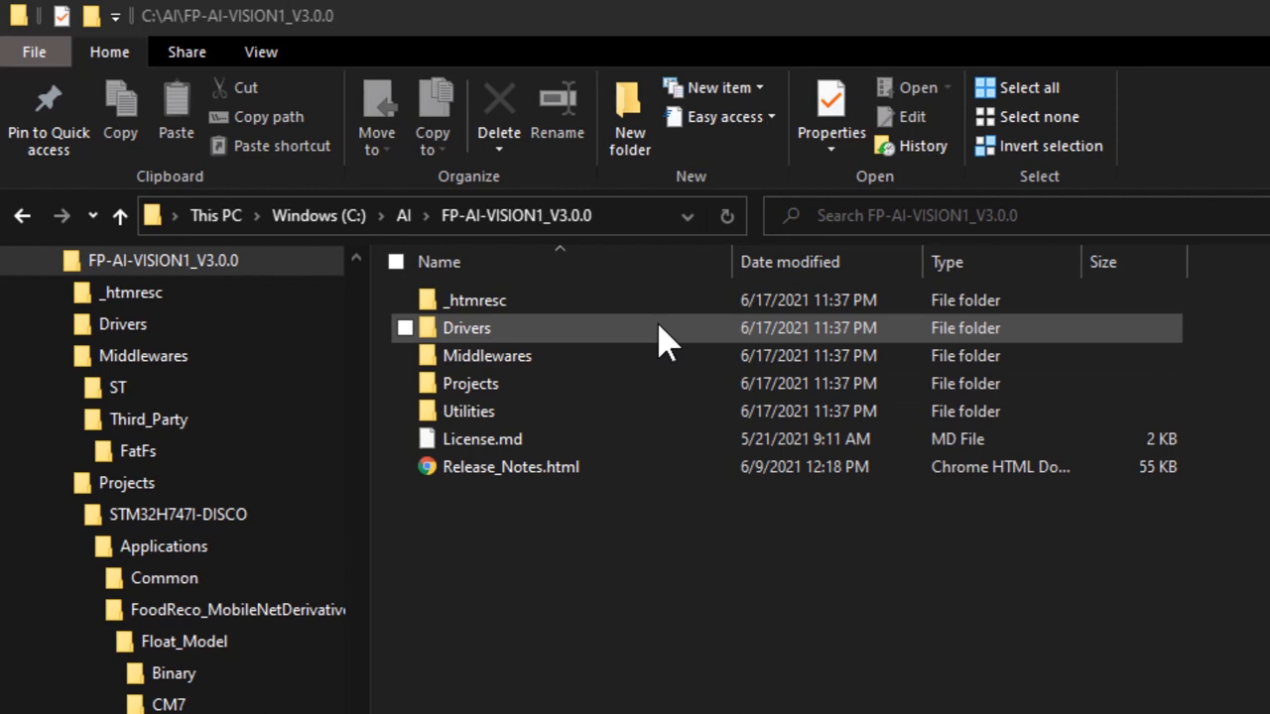
double_click(659, 329)
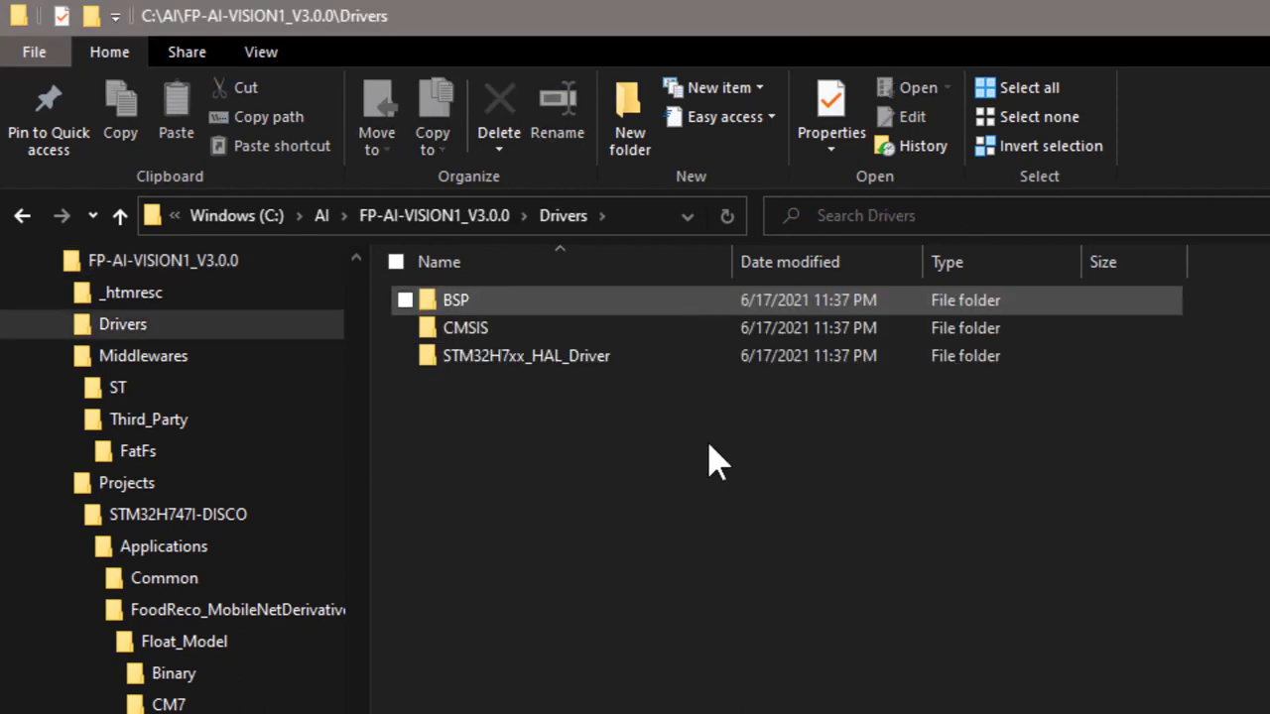
left_click(680, 303)
left_click(680, 330)
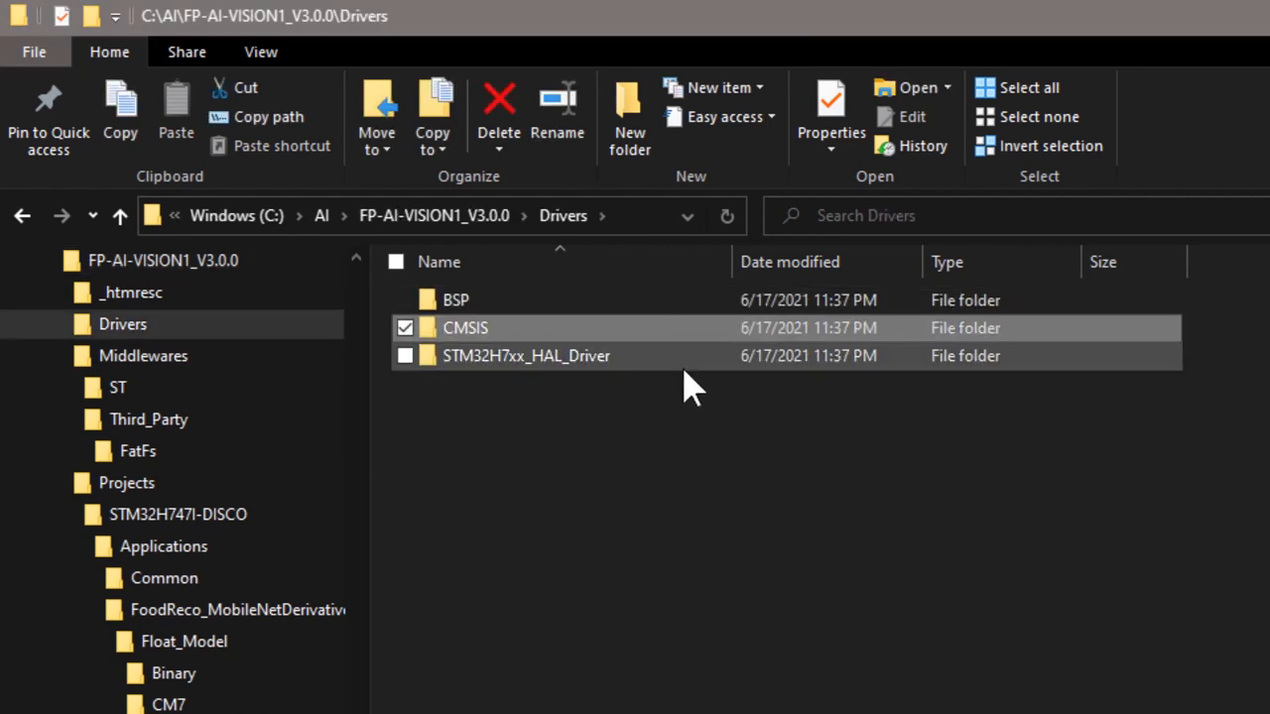
left_click(685, 357)
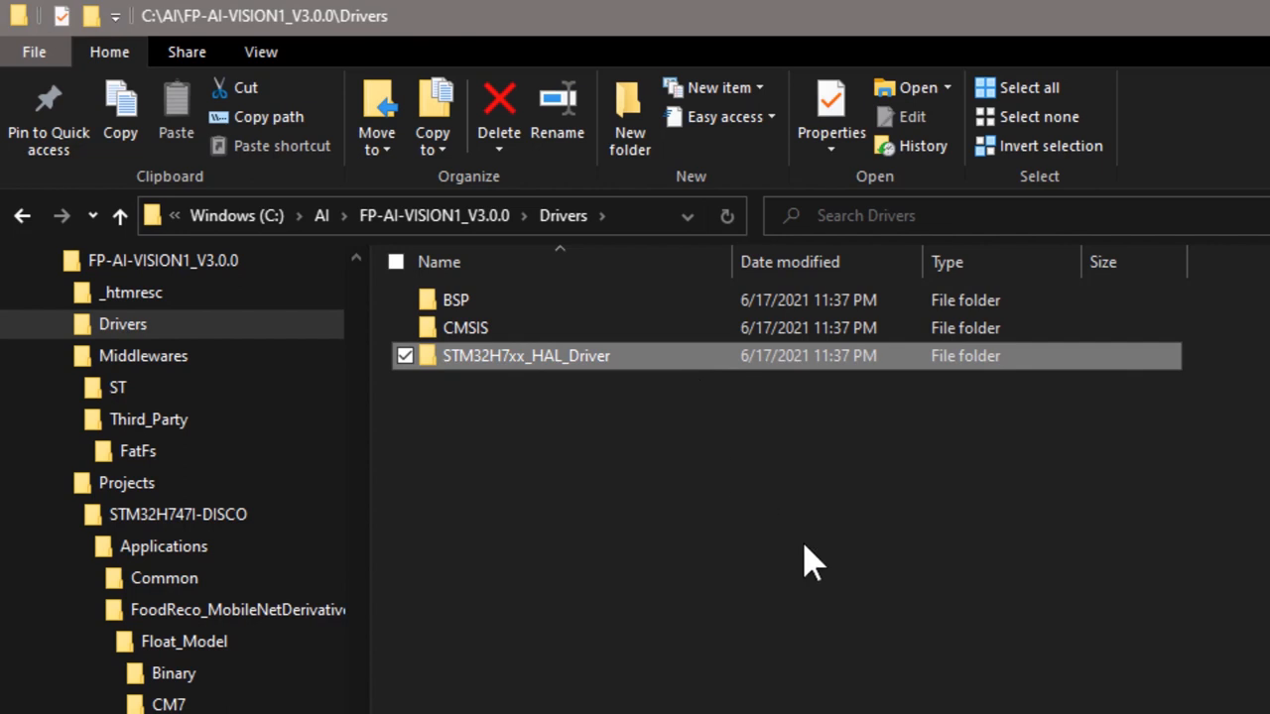
key("BackSpace")
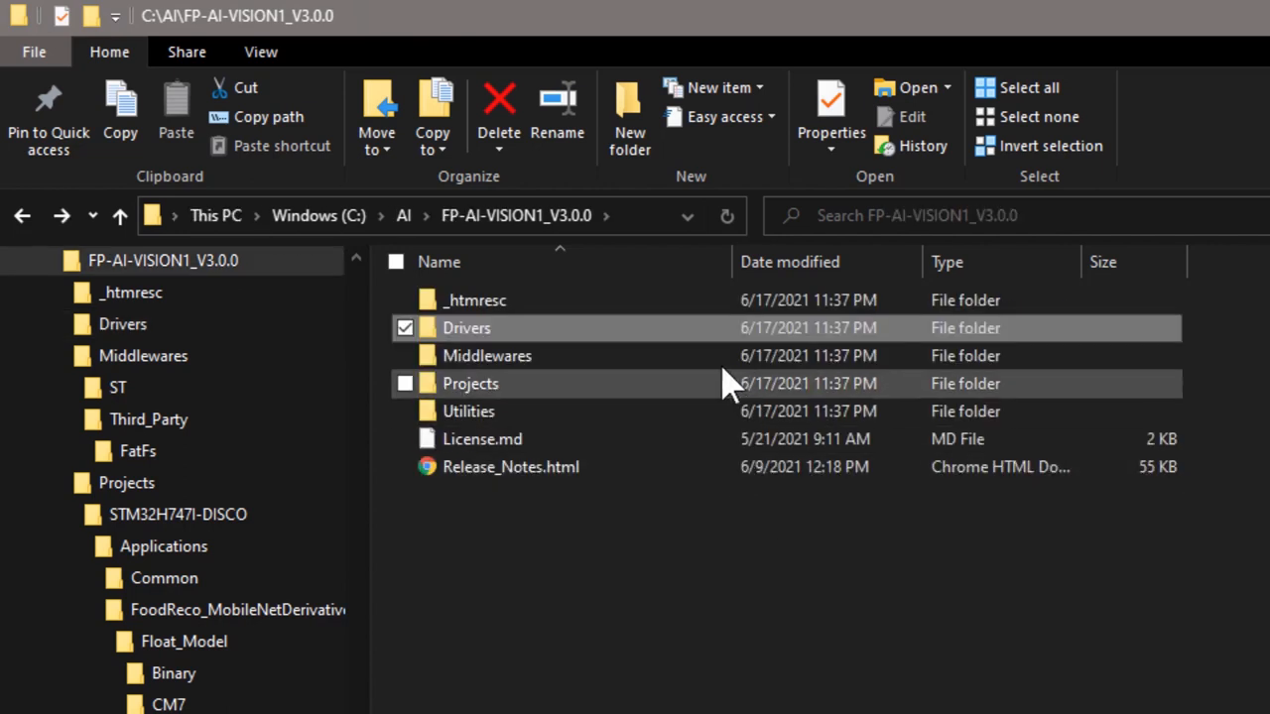
double_click(673, 359)
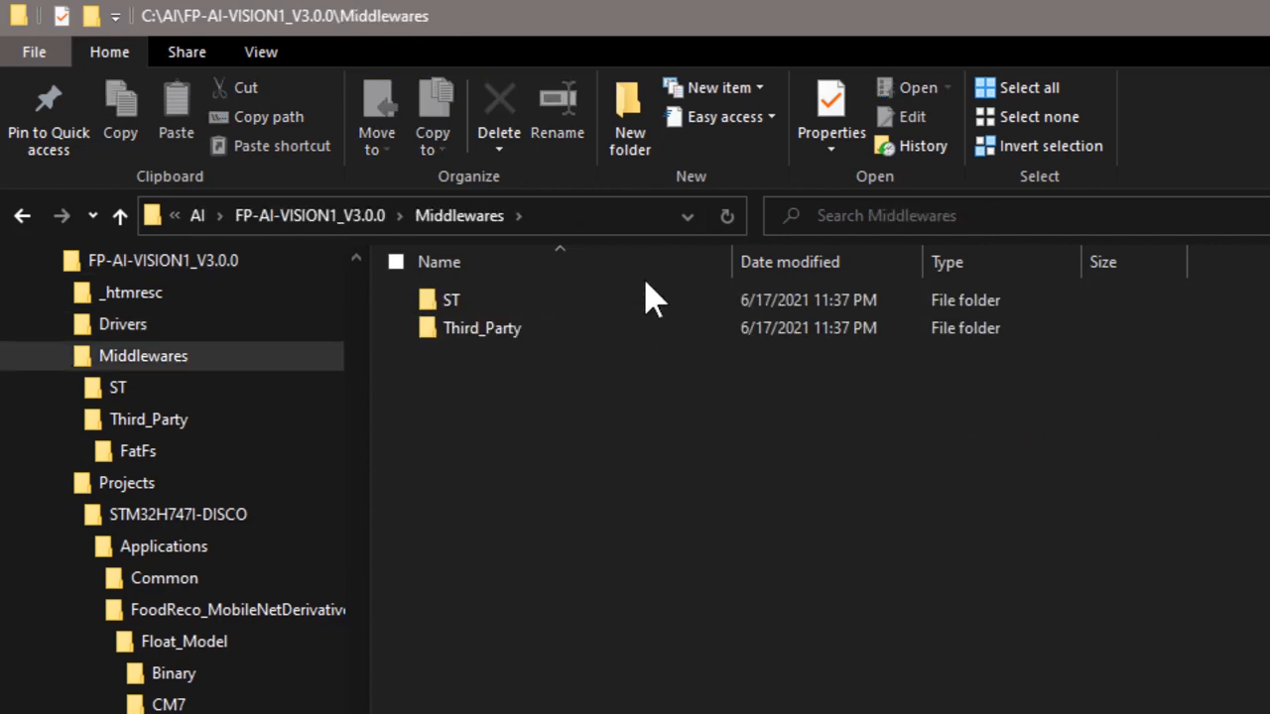
double_click(675, 301)
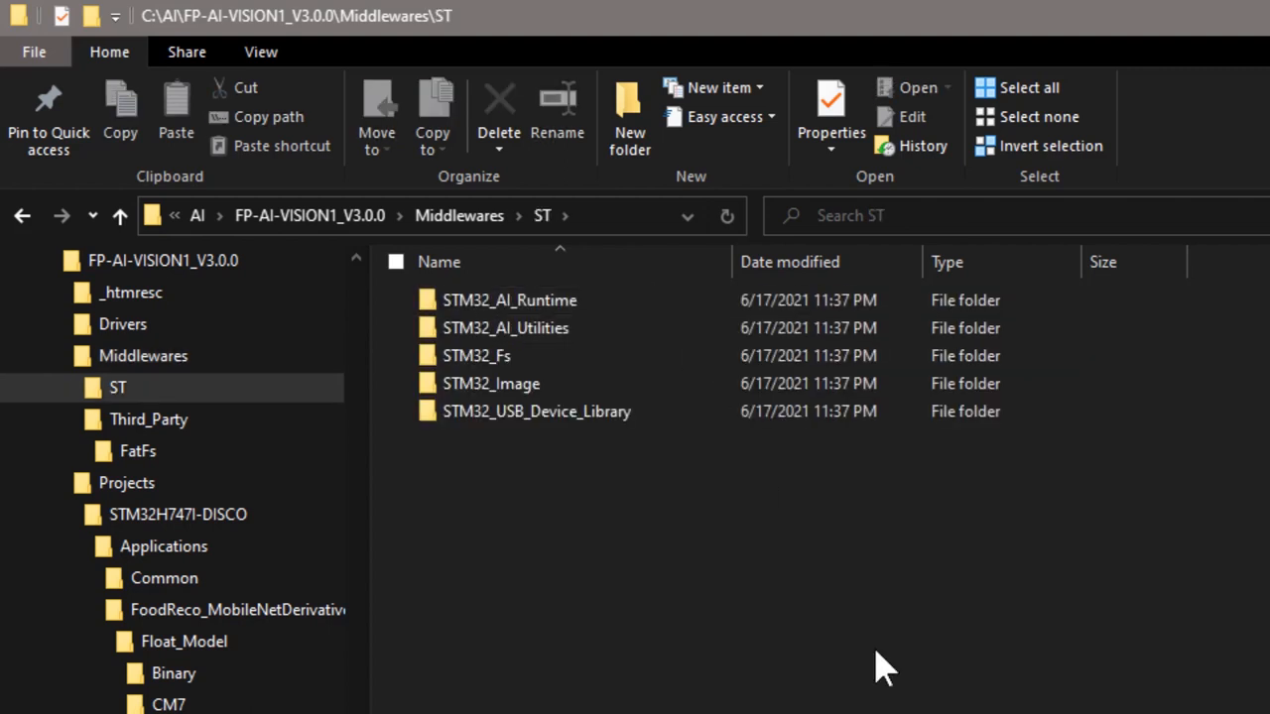
key("BackSpace")
left_click(672, 331)
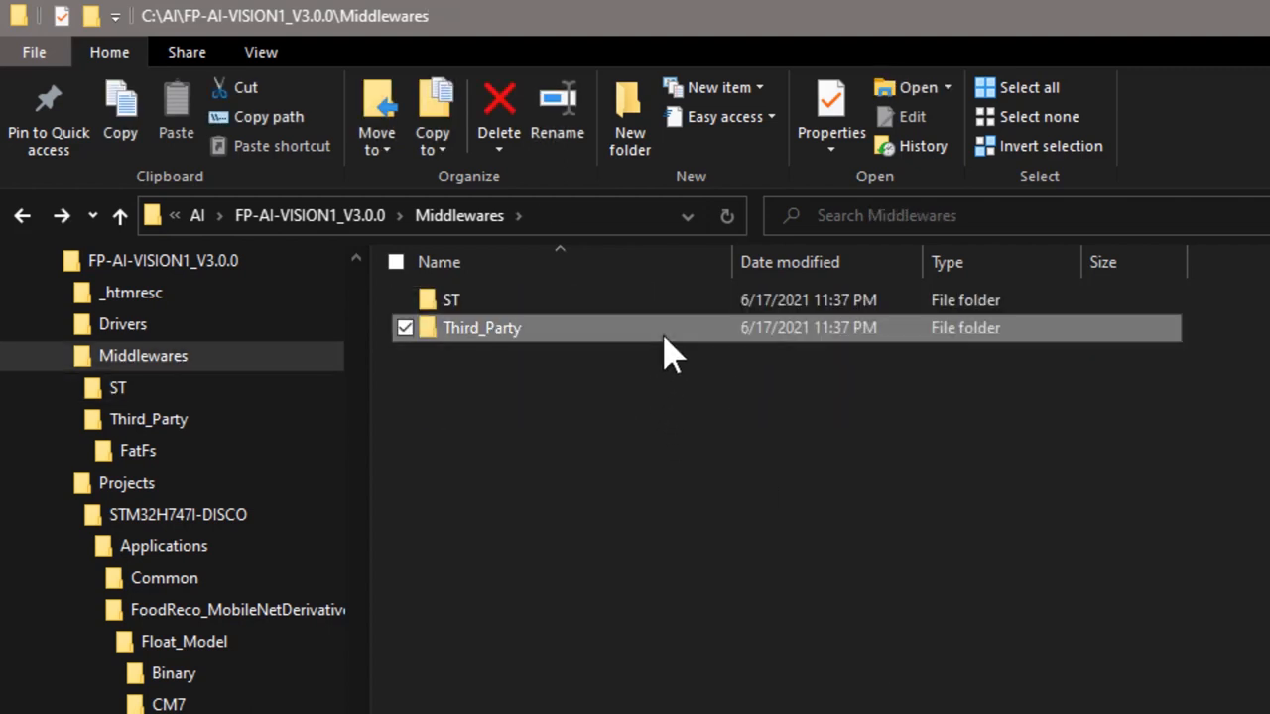
double_click(672, 337)
left_click(671, 307)
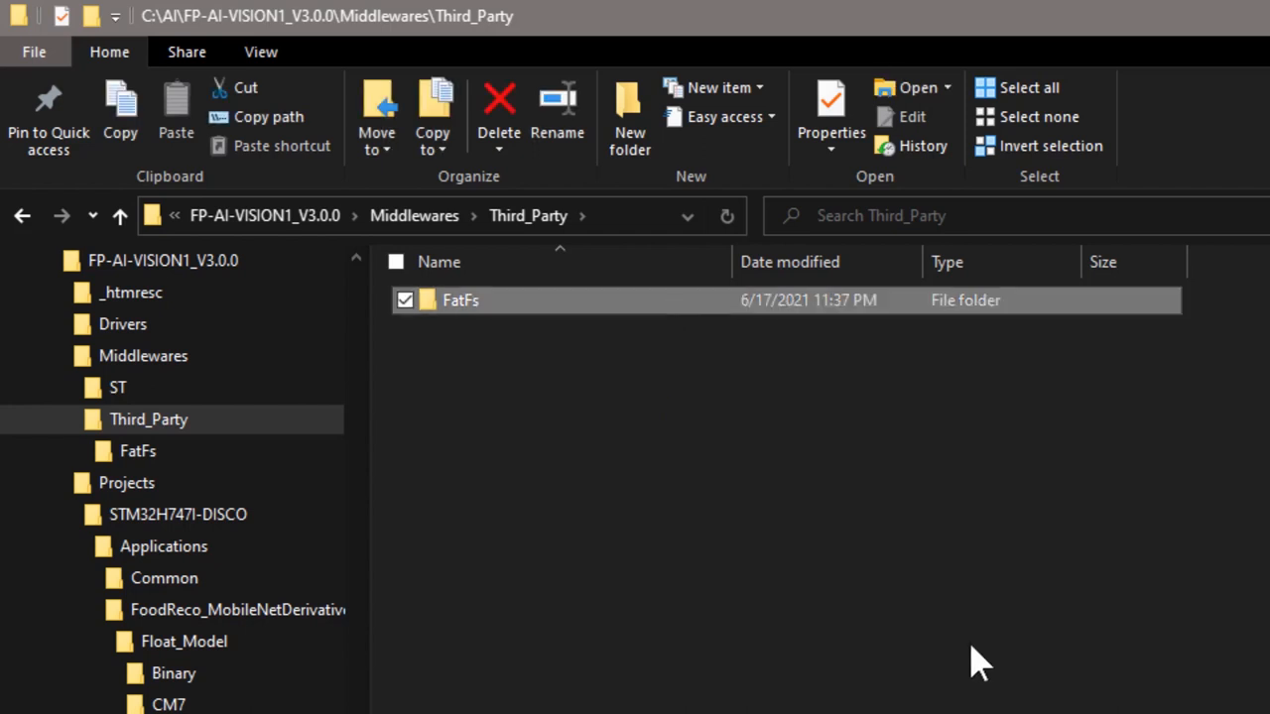
key("BackSpace")
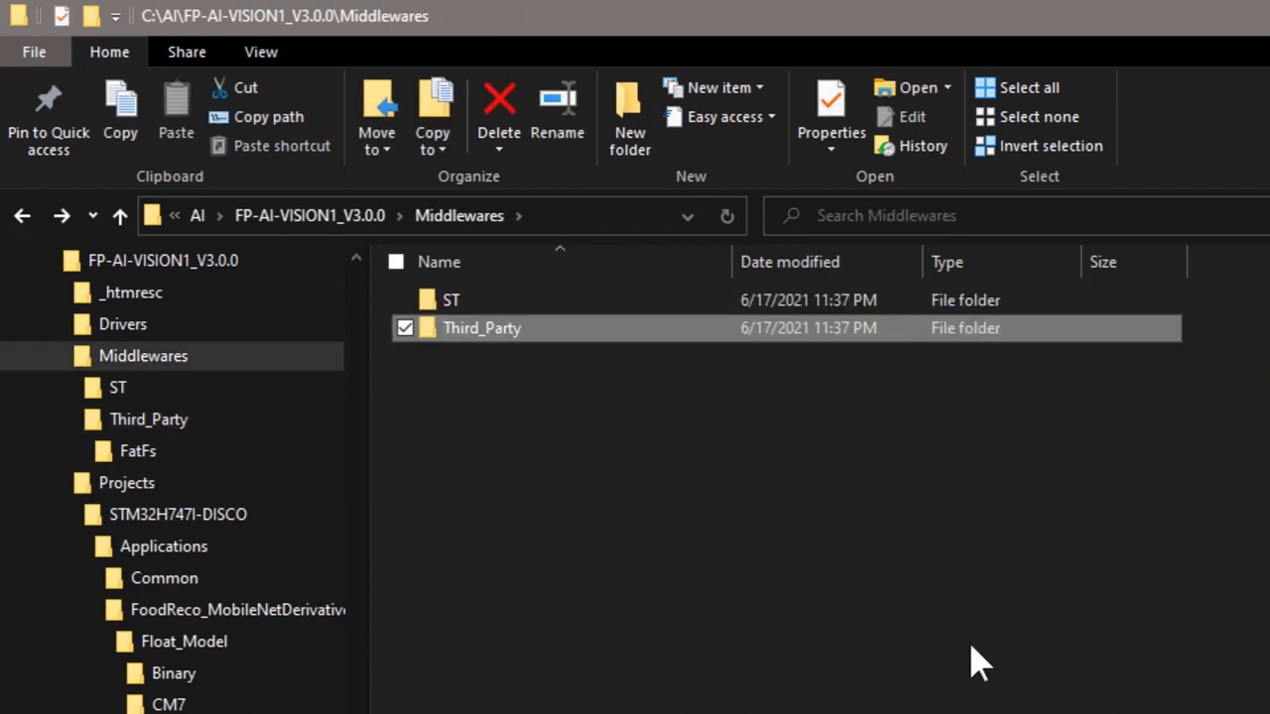
key("BackSpace")
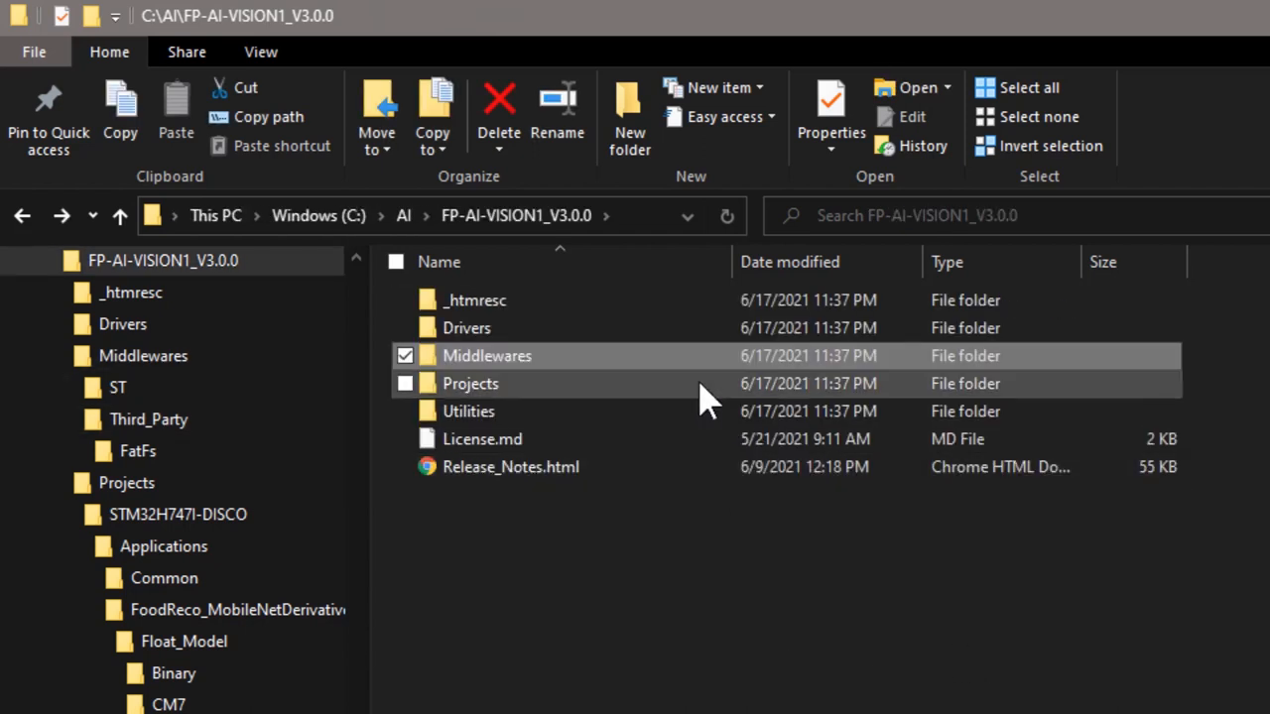
Navigate into Projects > STM32H747I-DISCO > Applications in File Explorer.
double_click(702, 383)
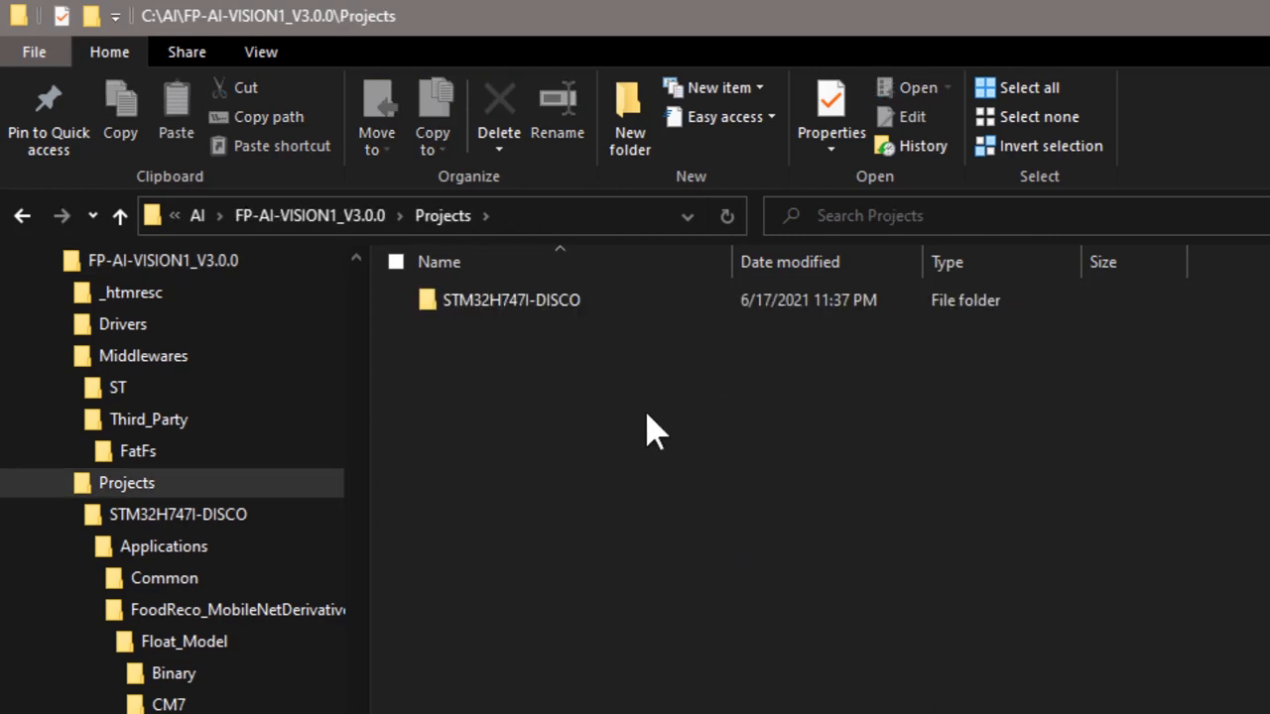
left_click(636, 317)
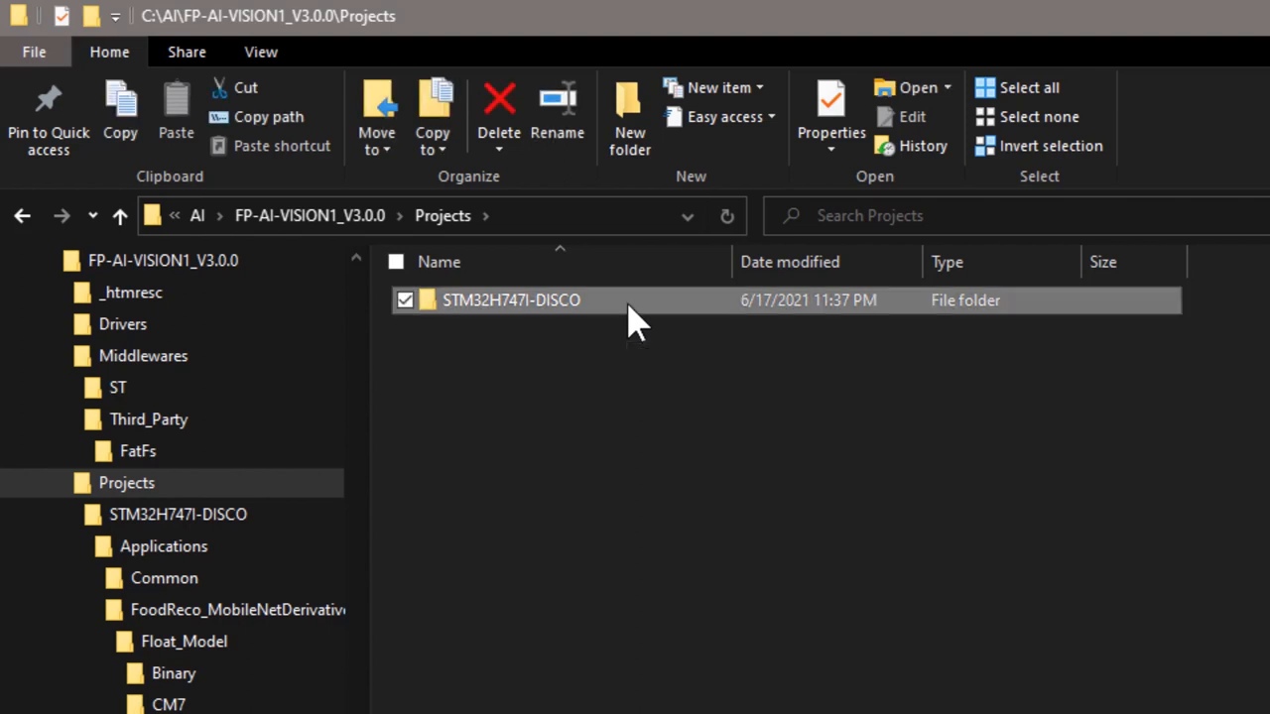
double_click(636, 317)
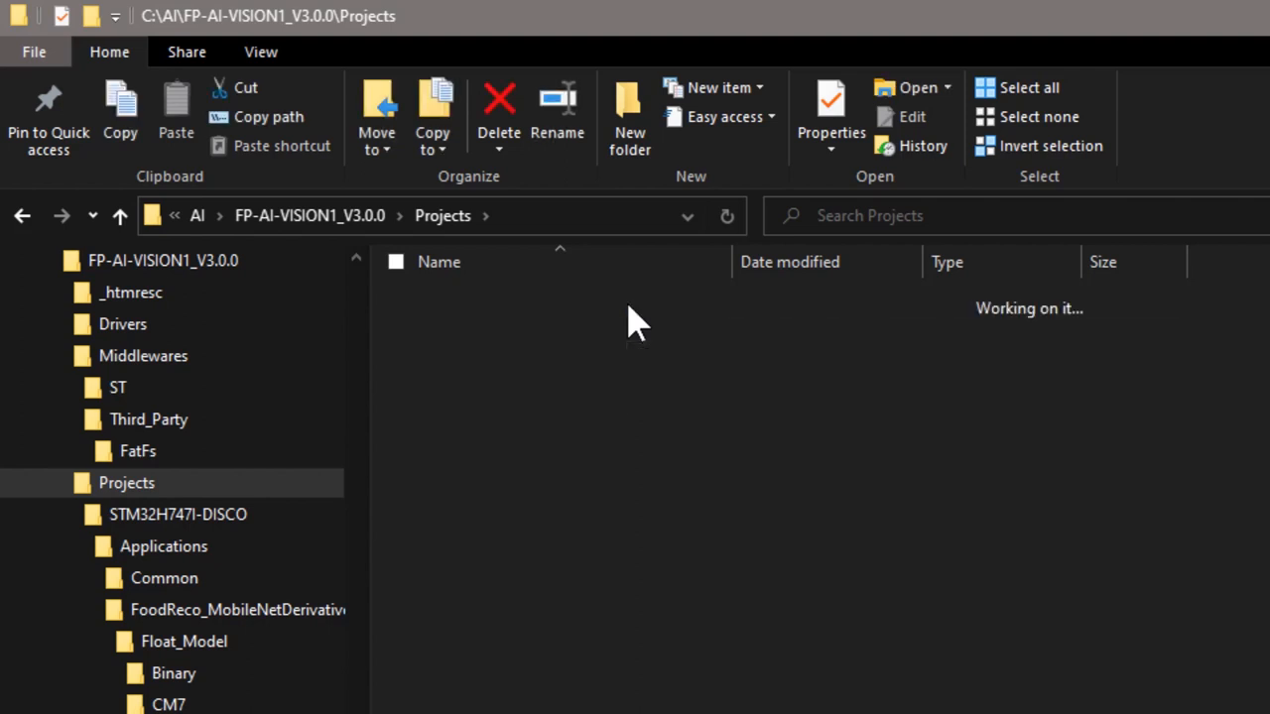
double_click(636, 317)
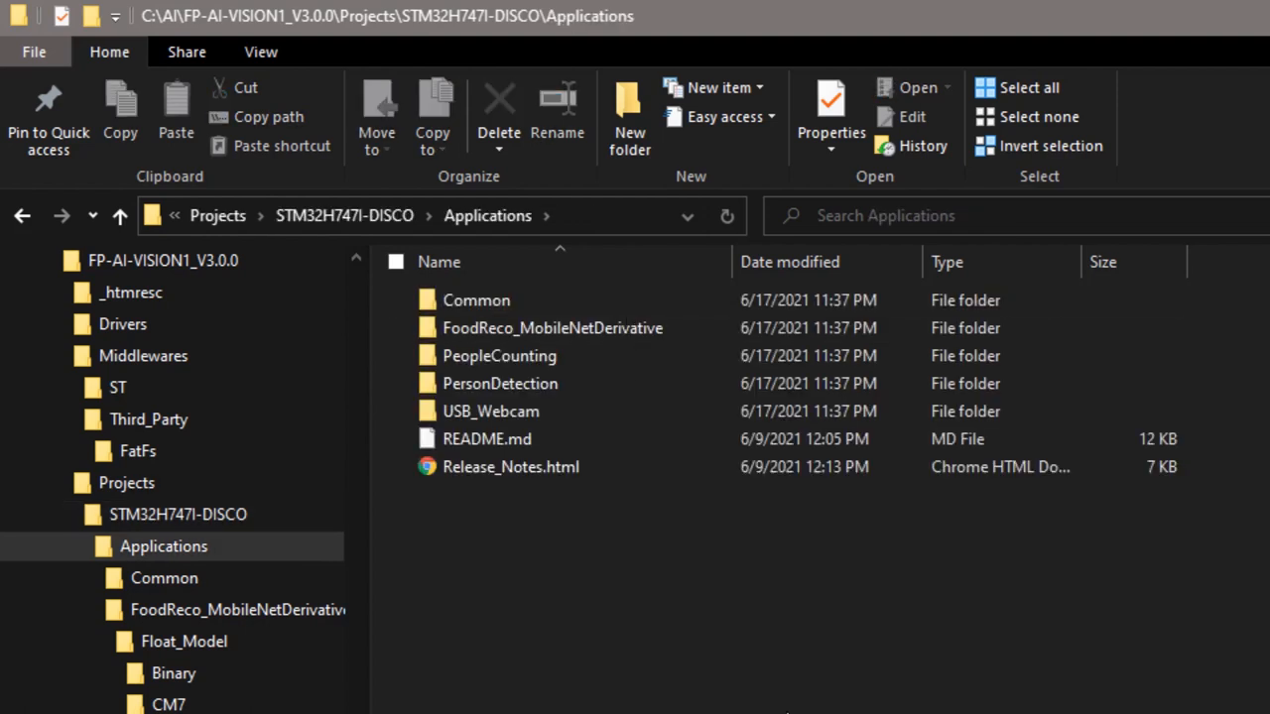
Browse the application folders (FoodReco_MobileNetDerivative, PeopleCounting, PersonDetection, USB_Webcam) and settle on FoodReco_MobileNetDerivative.
left_click(709, 328)
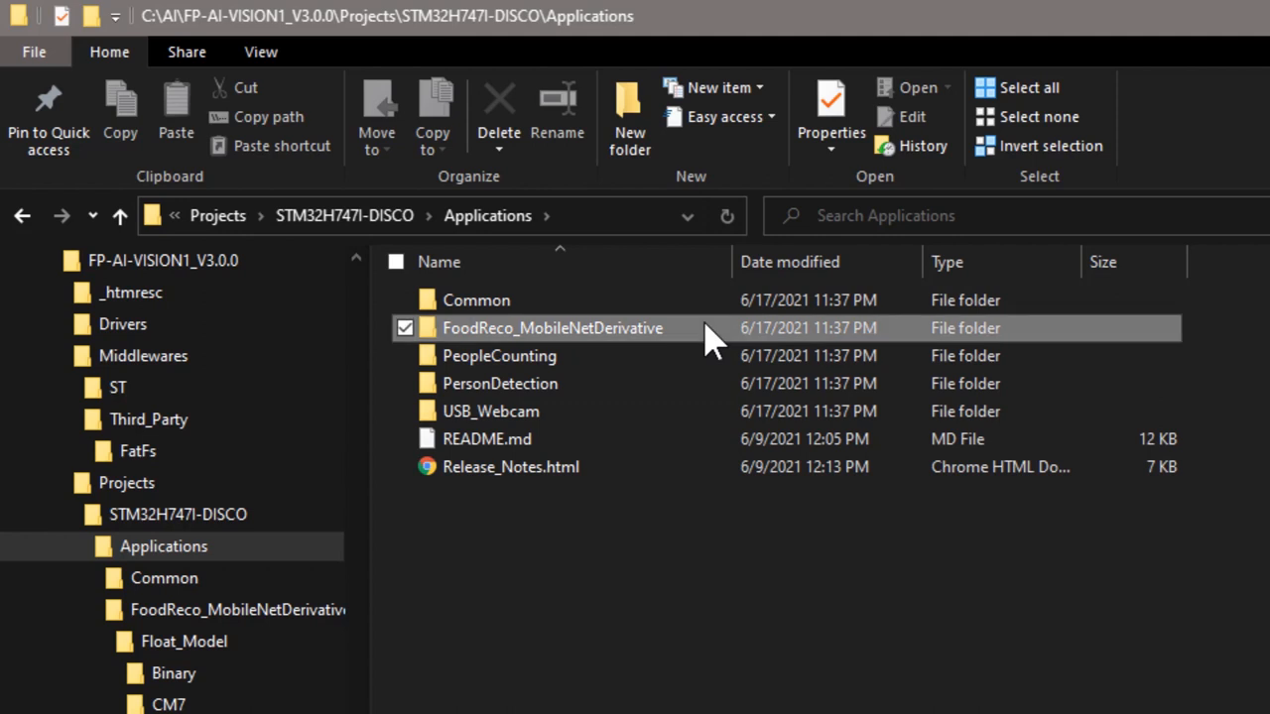
left_click(702, 359)
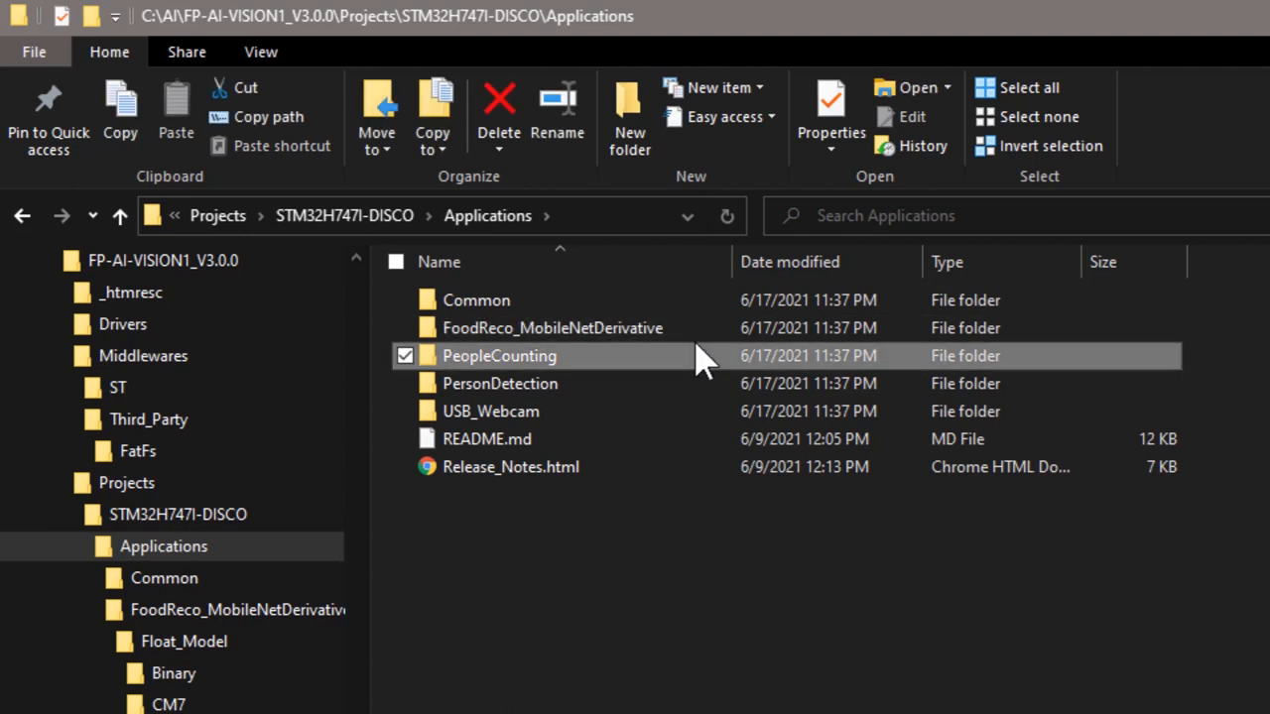
left_click(698, 387)
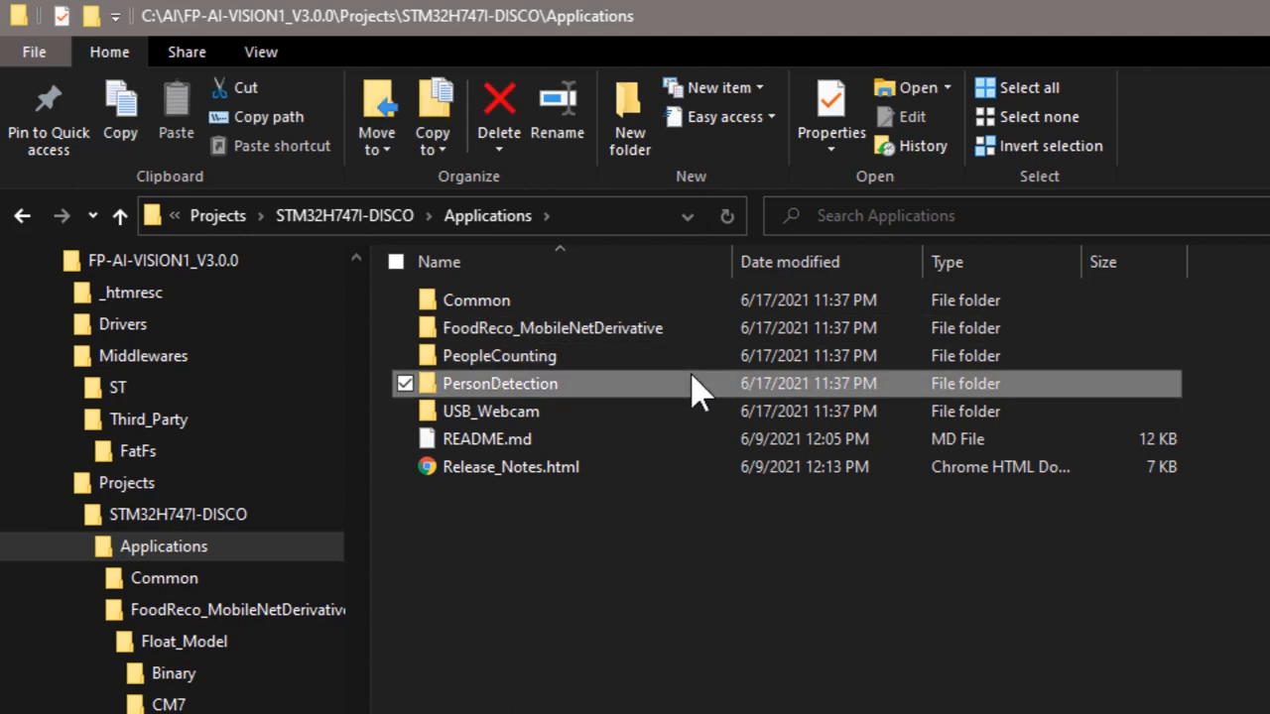
left_click(692, 411)
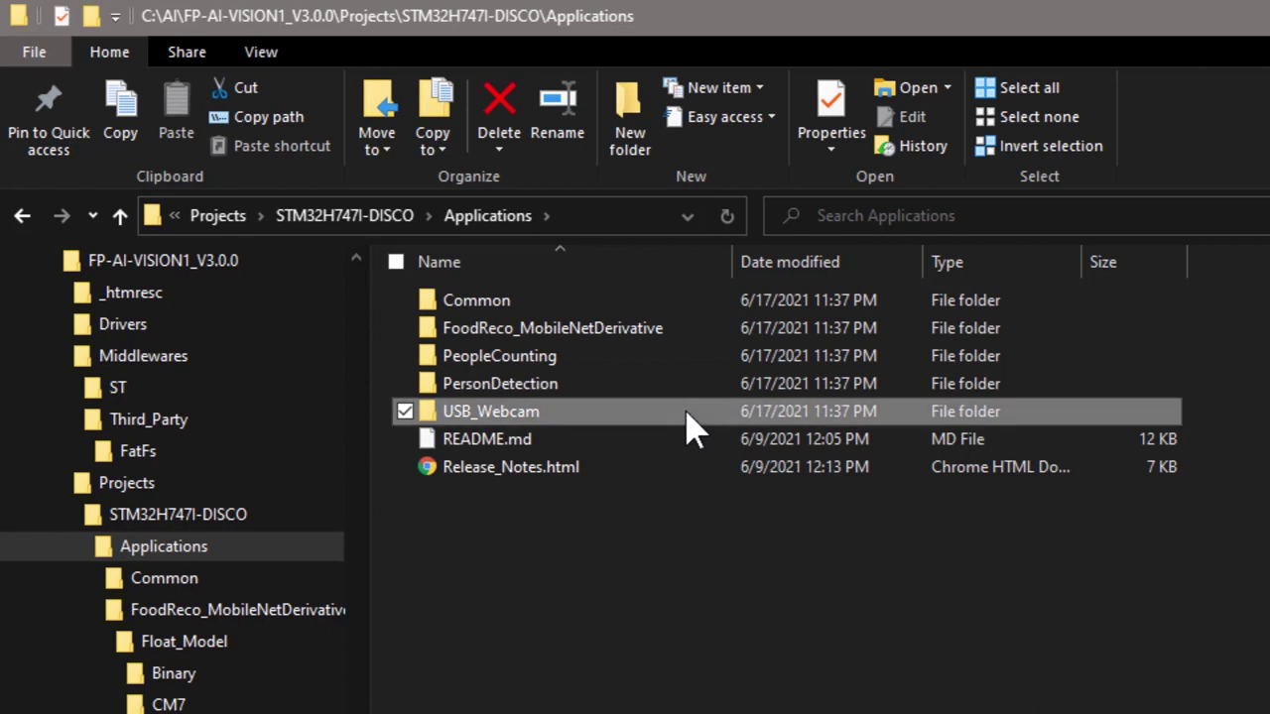
left_click(730, 658)
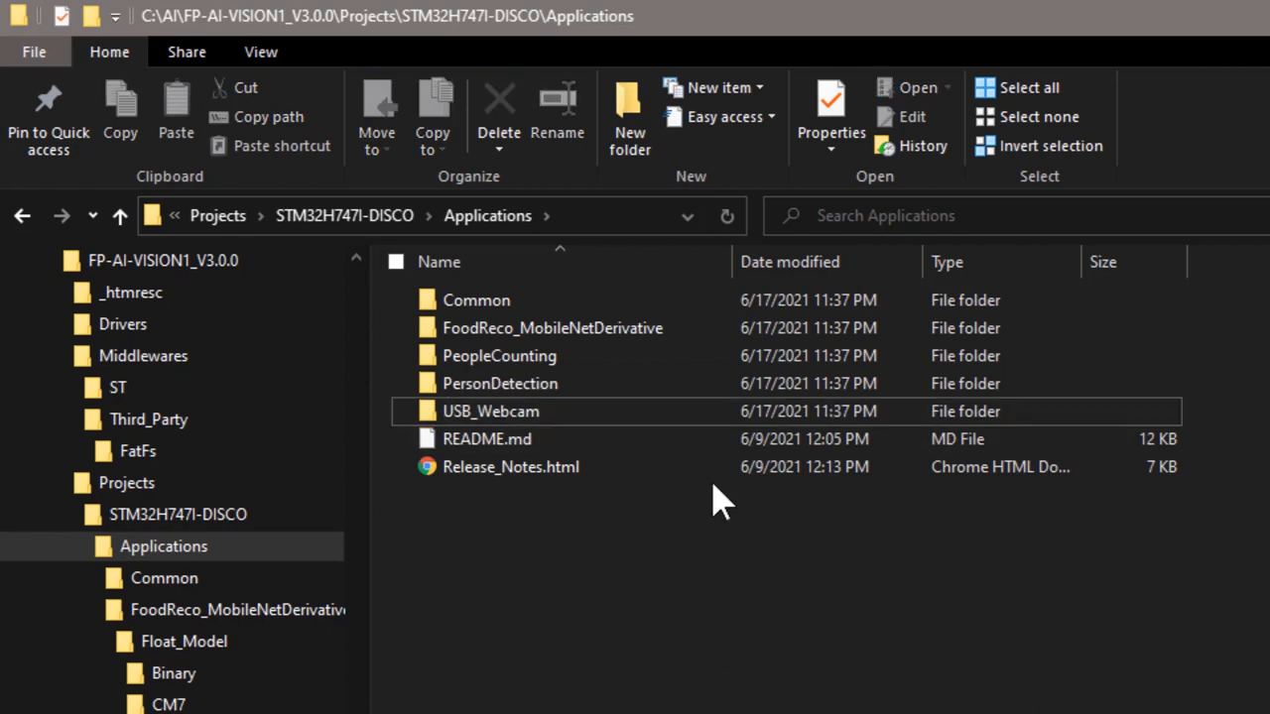
left_click(685, 328)
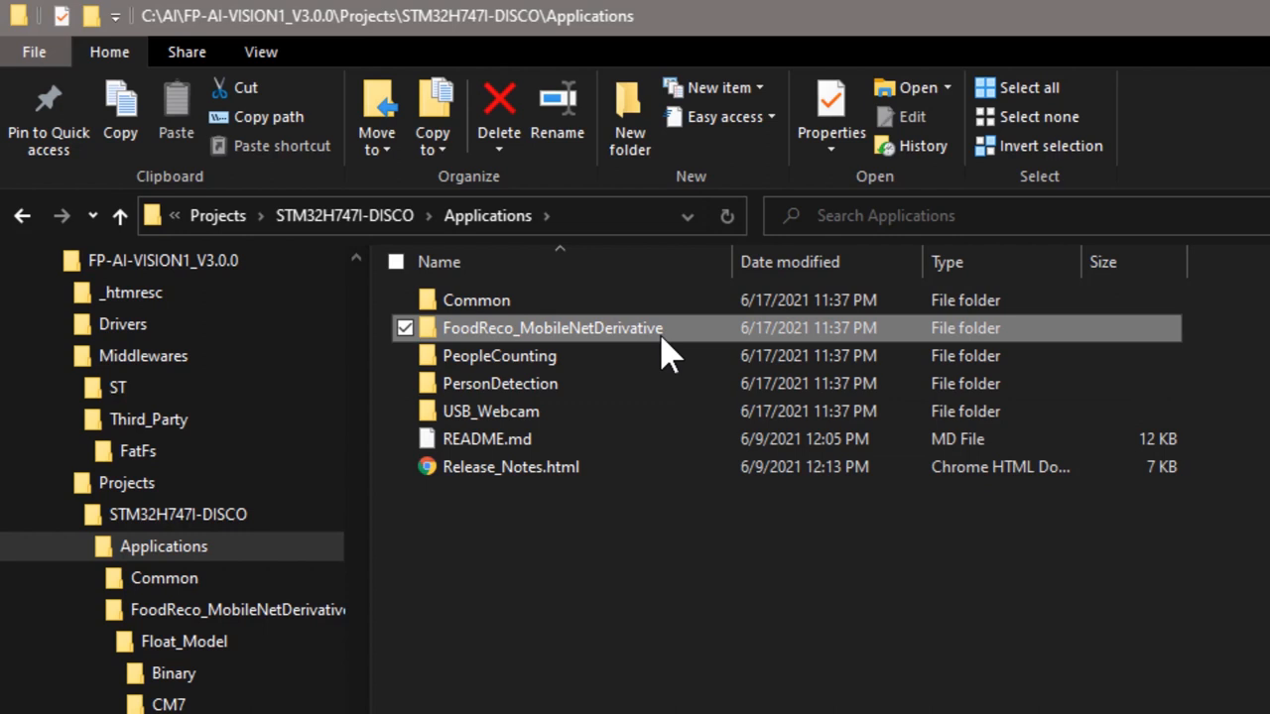
Enter FoodReco_MobileNetDerivative, then Float_Model and its Binary folder of prebuilt images.
double_click(665, 329)
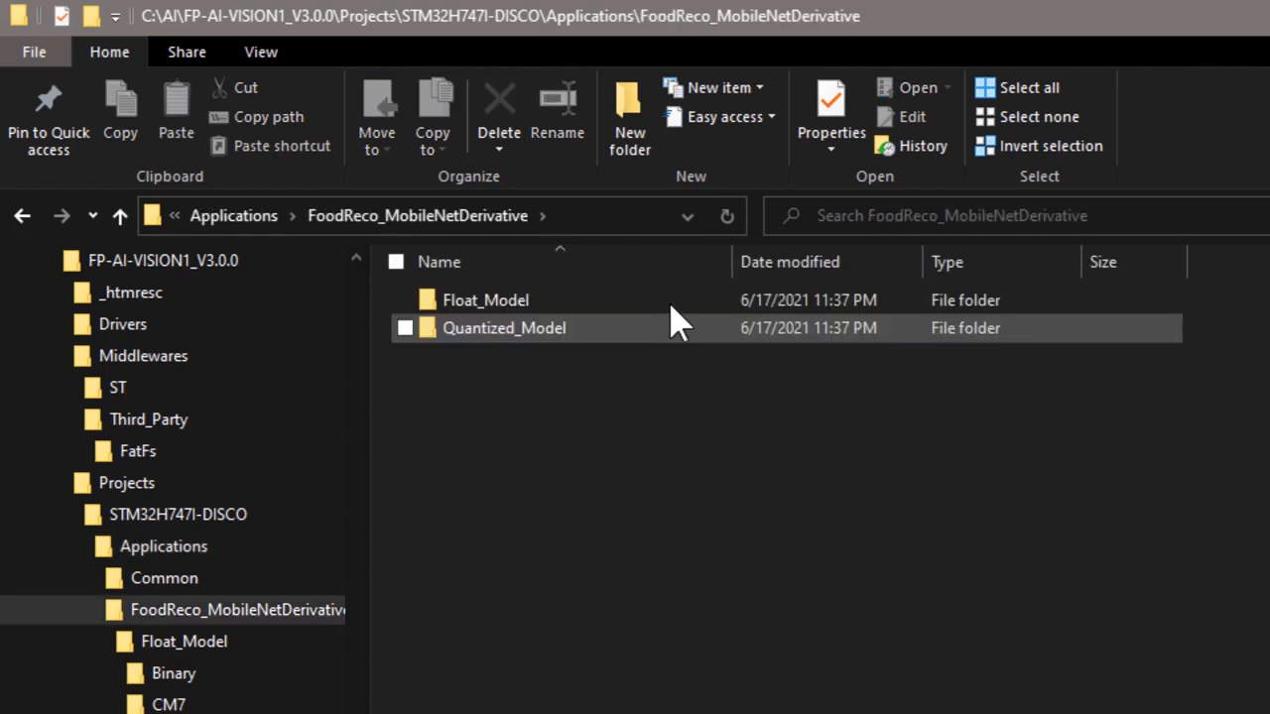
left_click(674, 304)
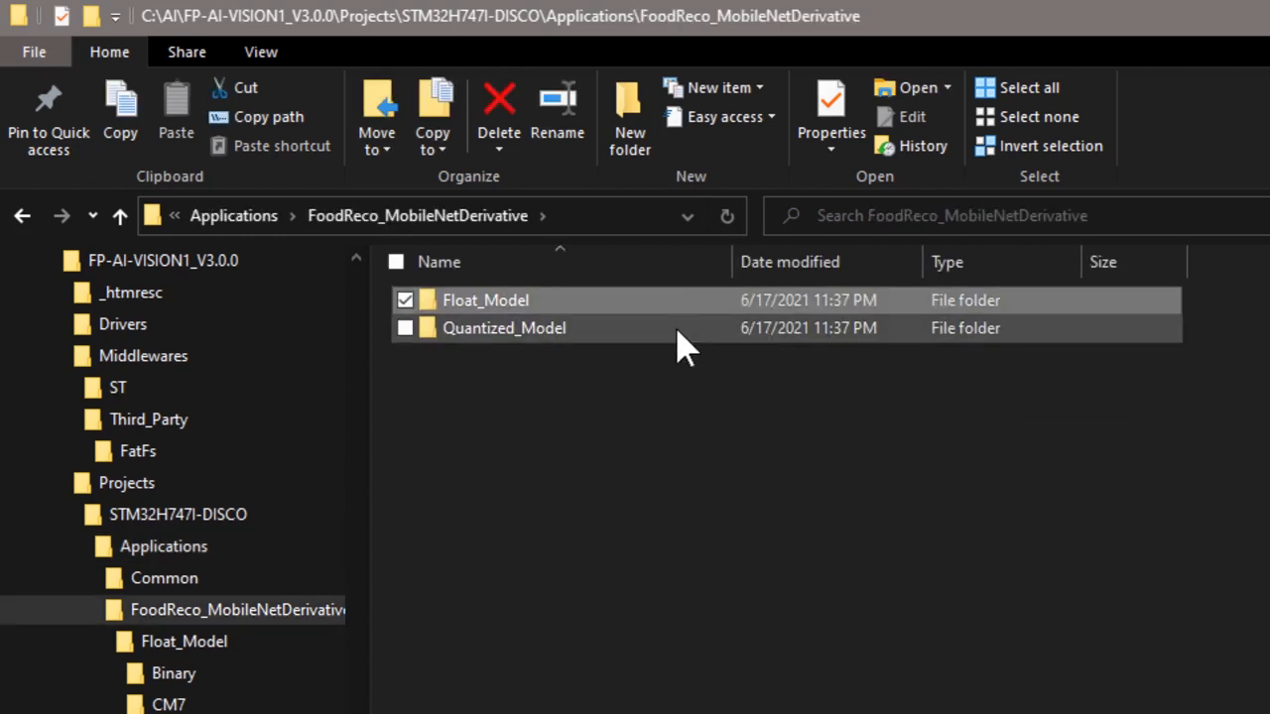
left_click(679, 328)
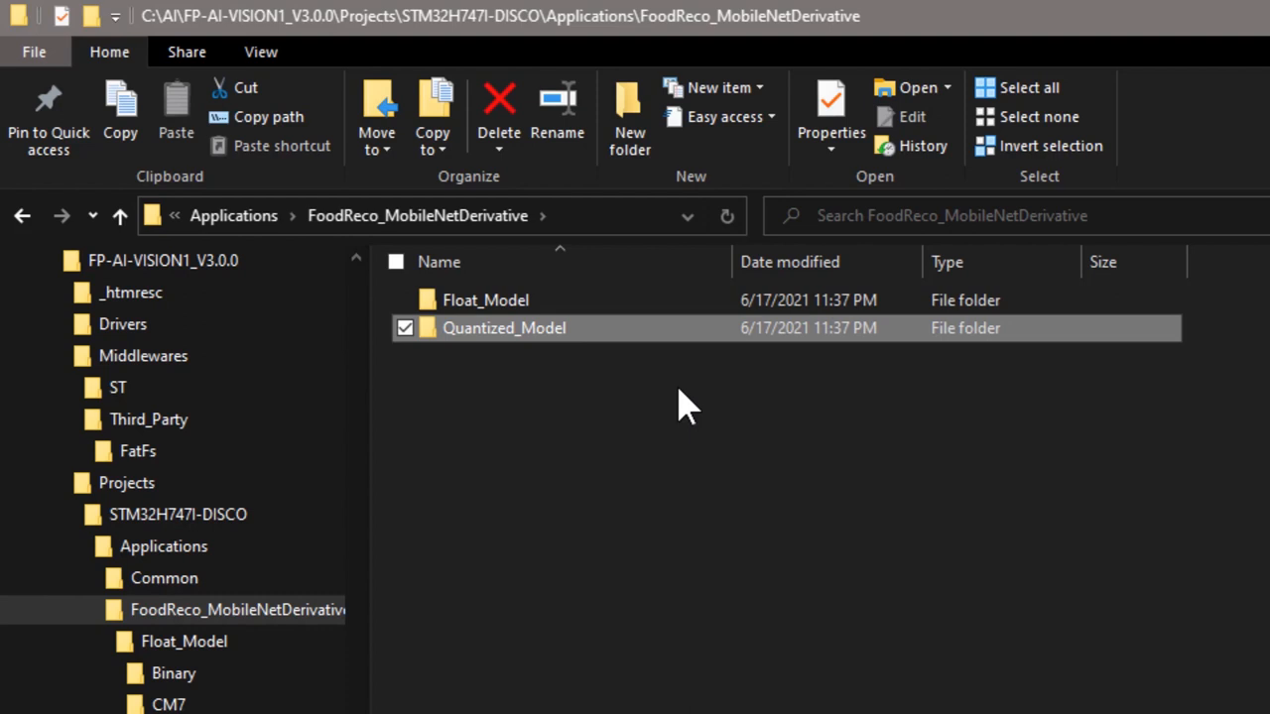
left_click(662, 301)
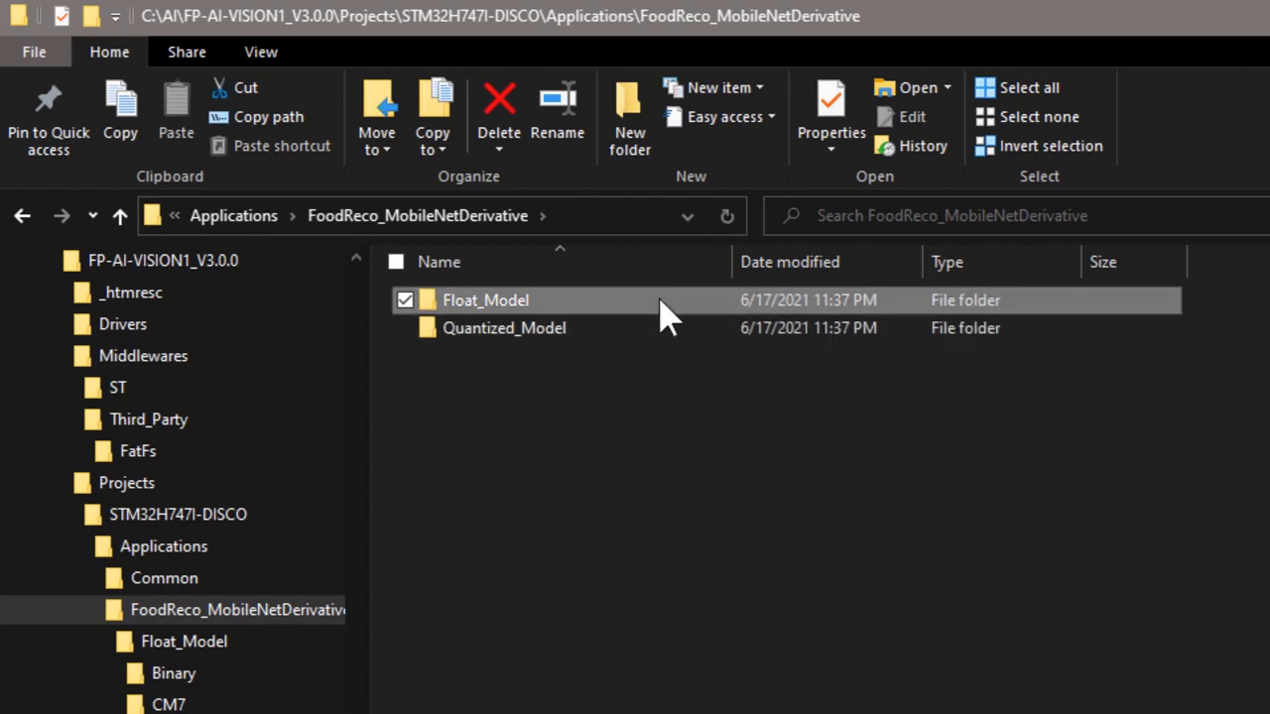
double_click(663, 301)
double_click(662, 301)
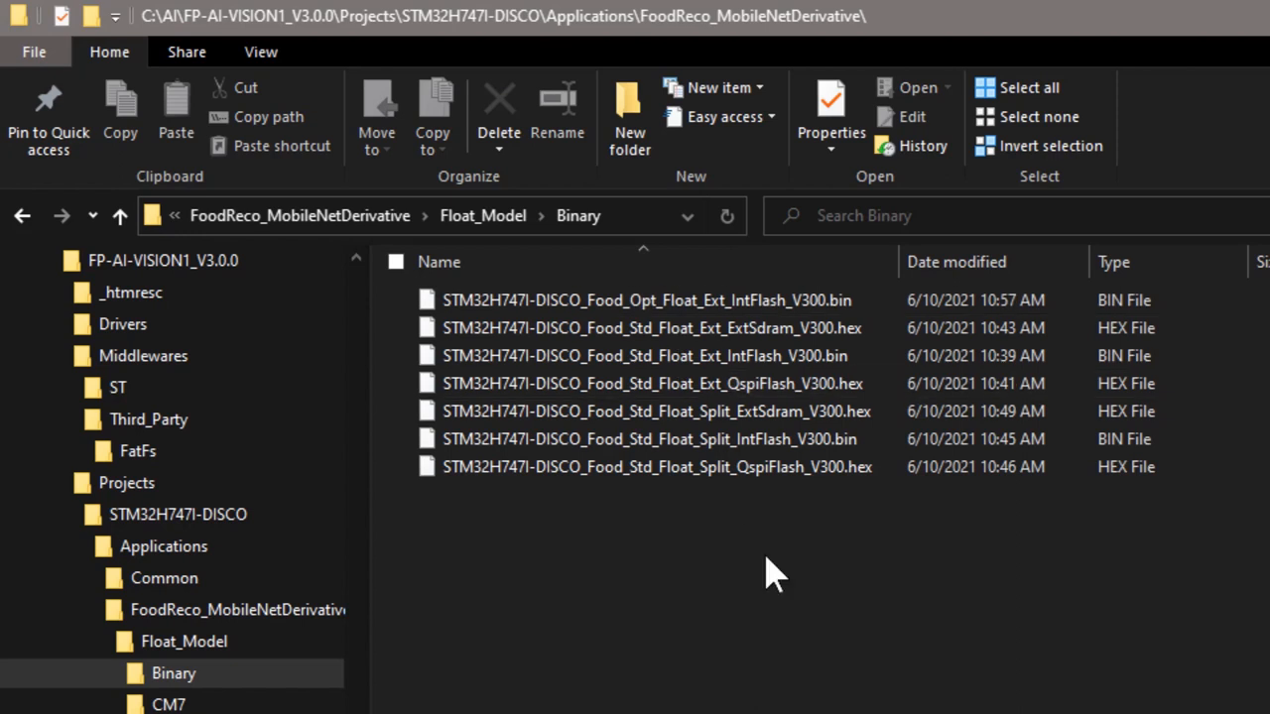
Back in Float_Model review the EWARM, MDK-ARM and STM32CubeIDE project folders, then browse Quantized_Model.
key("BackSpace")
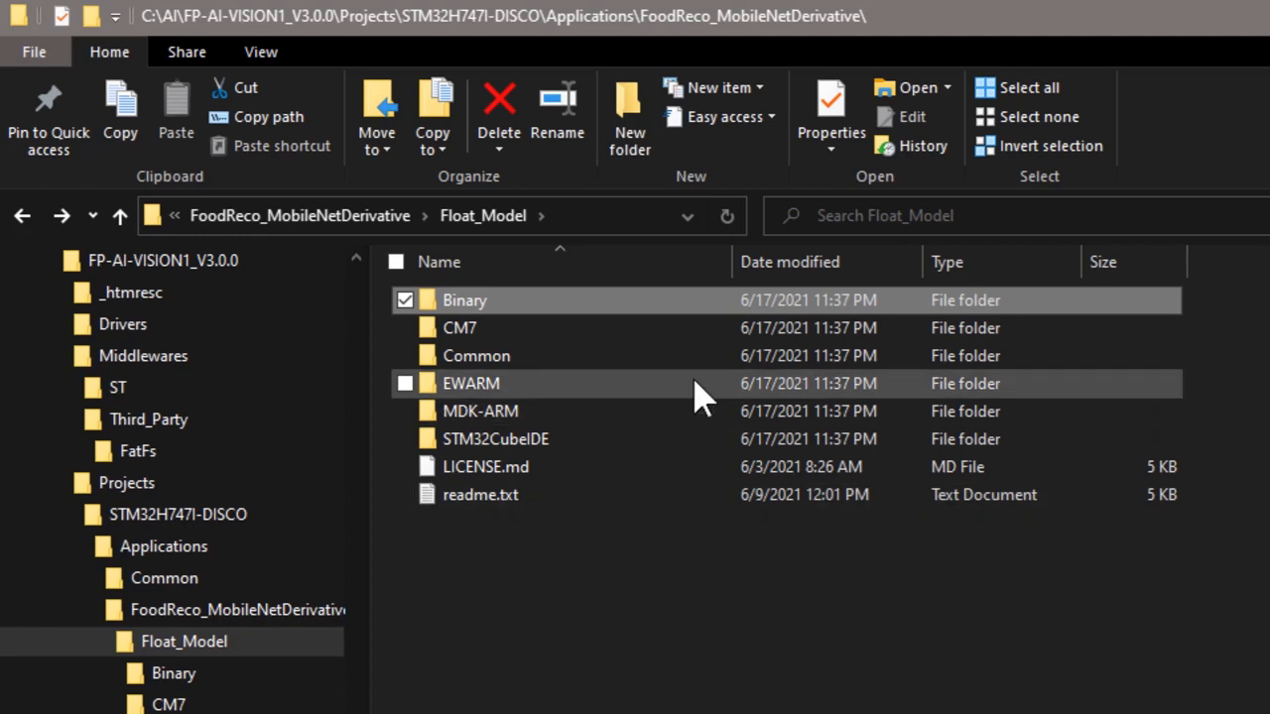
left_click(695, 387)
left_click(684, 410)
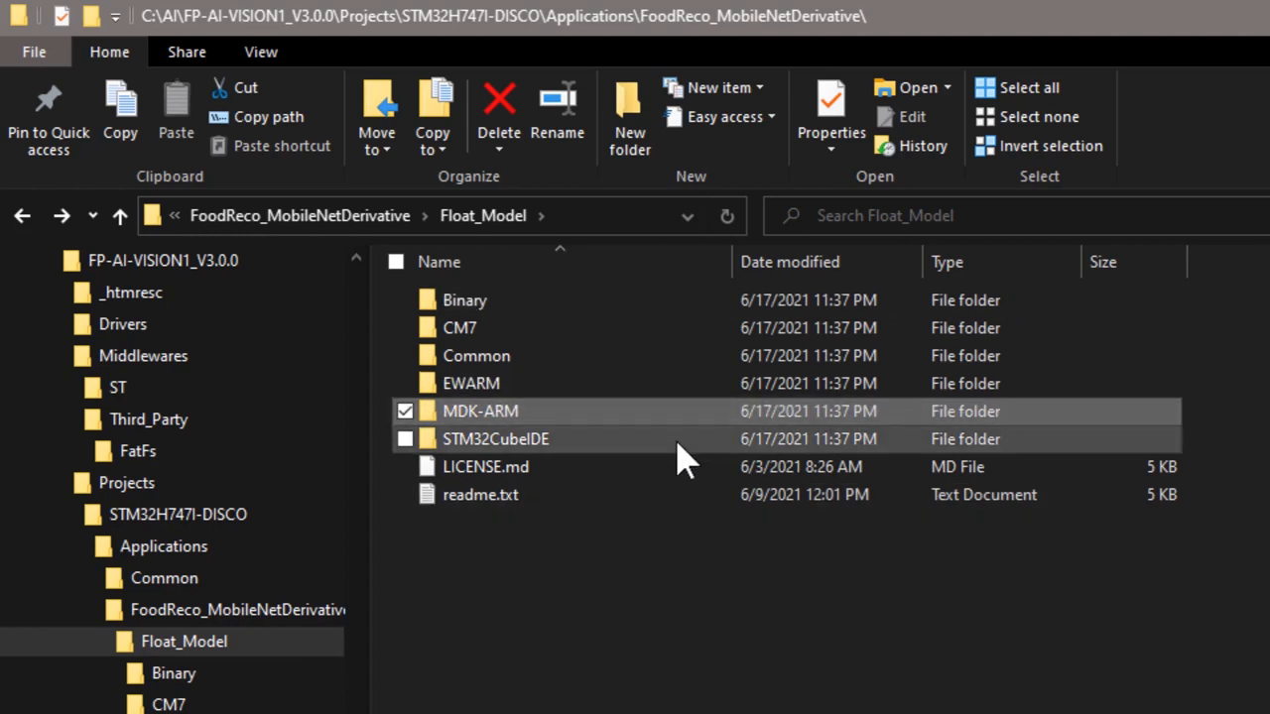
left_click(685, 440)
key("BackSpace")
double_click(553, 328)
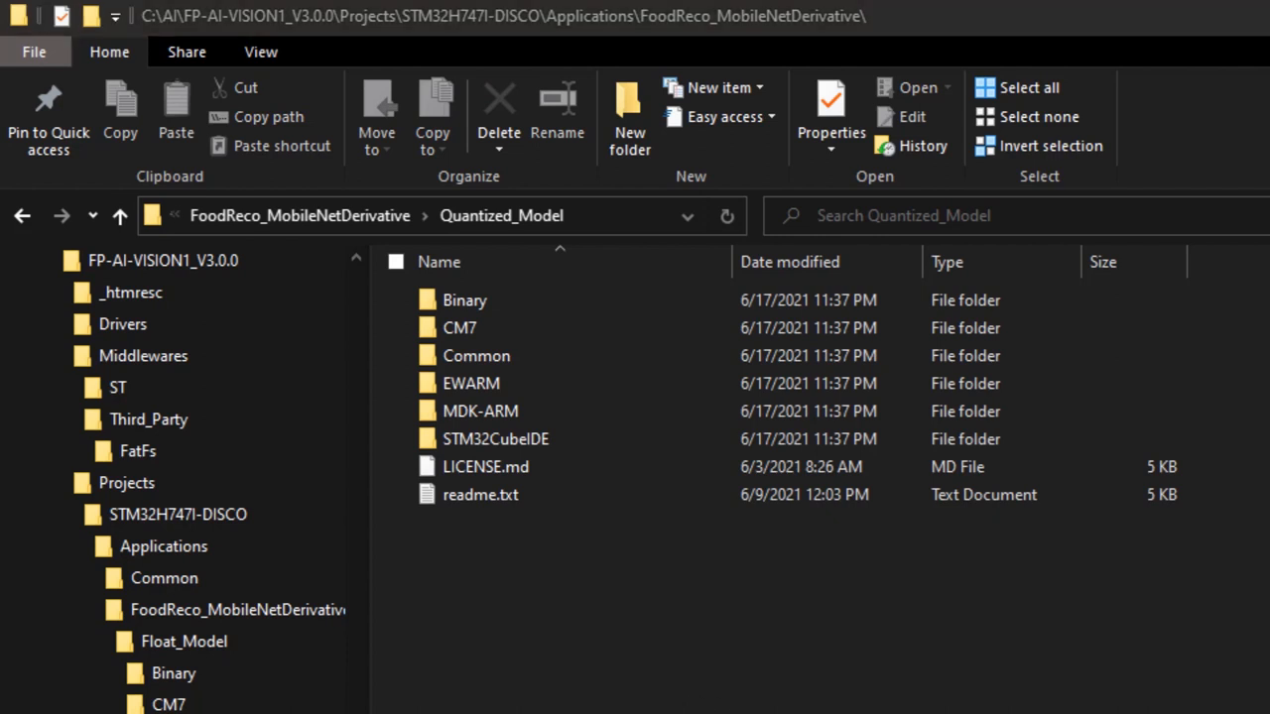
left_click(163, 259)
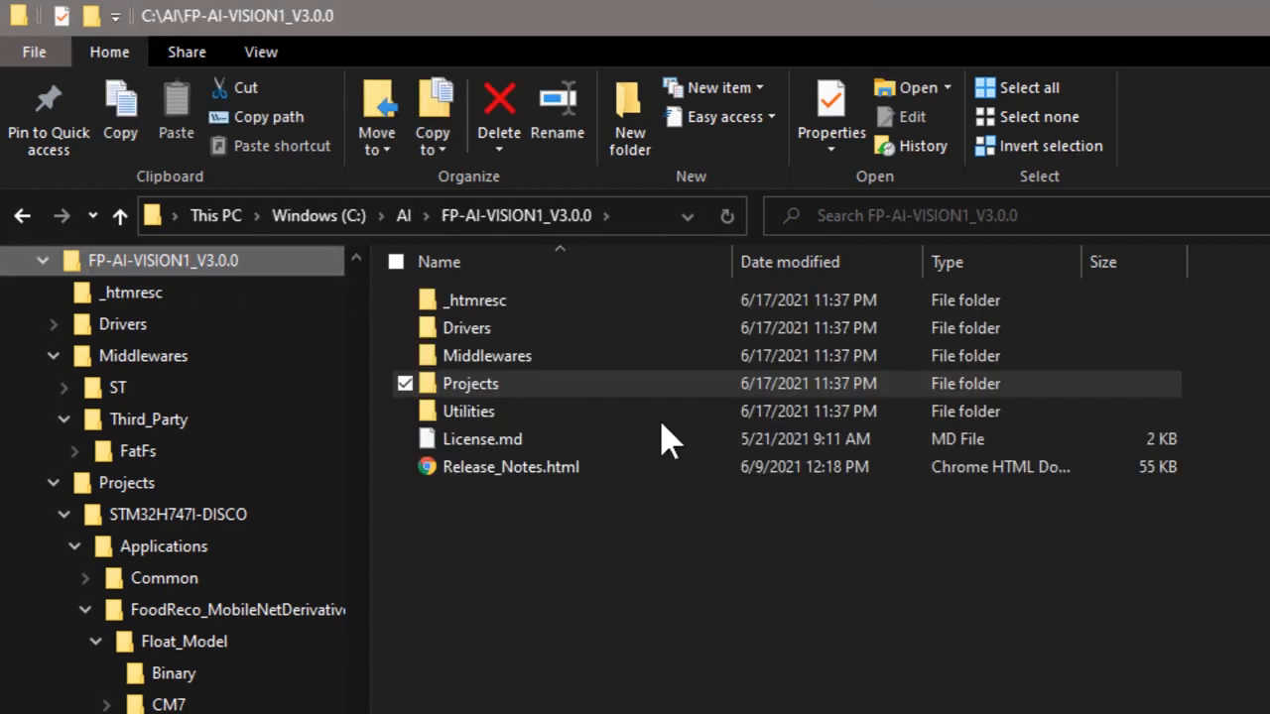
left_click(516, 411)
double_click(516, 410)
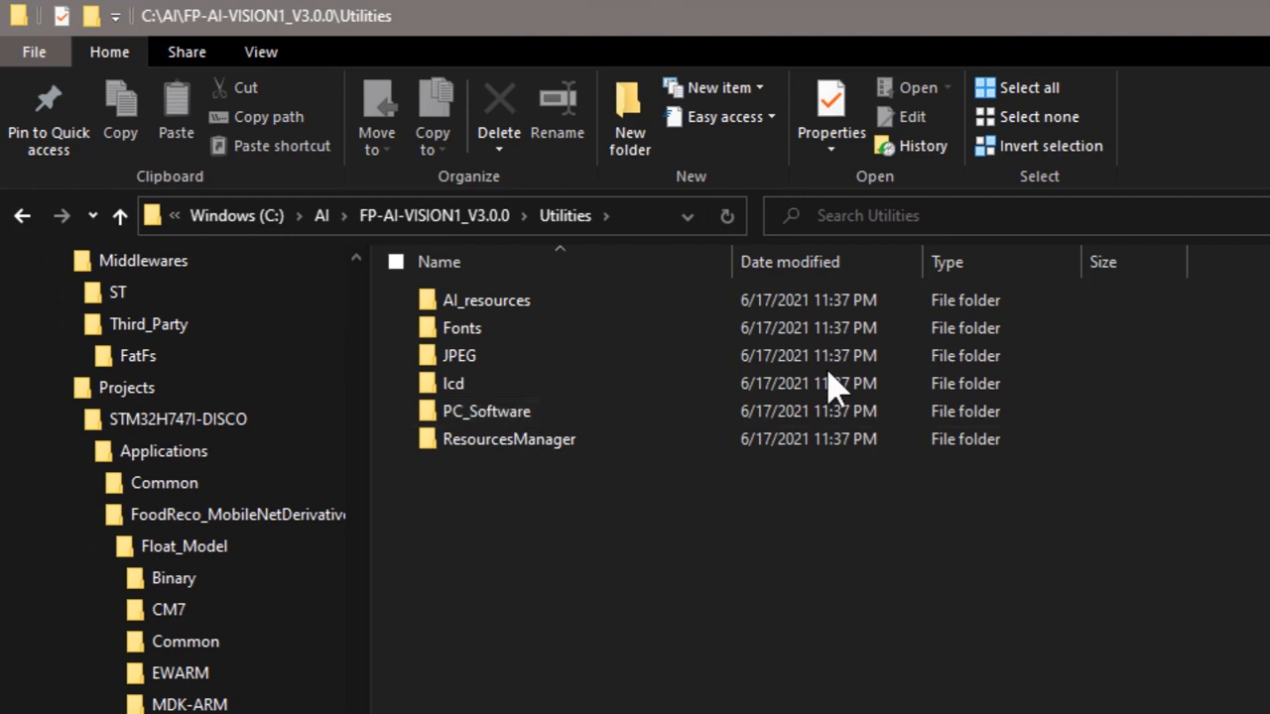
double_click(674, 301)
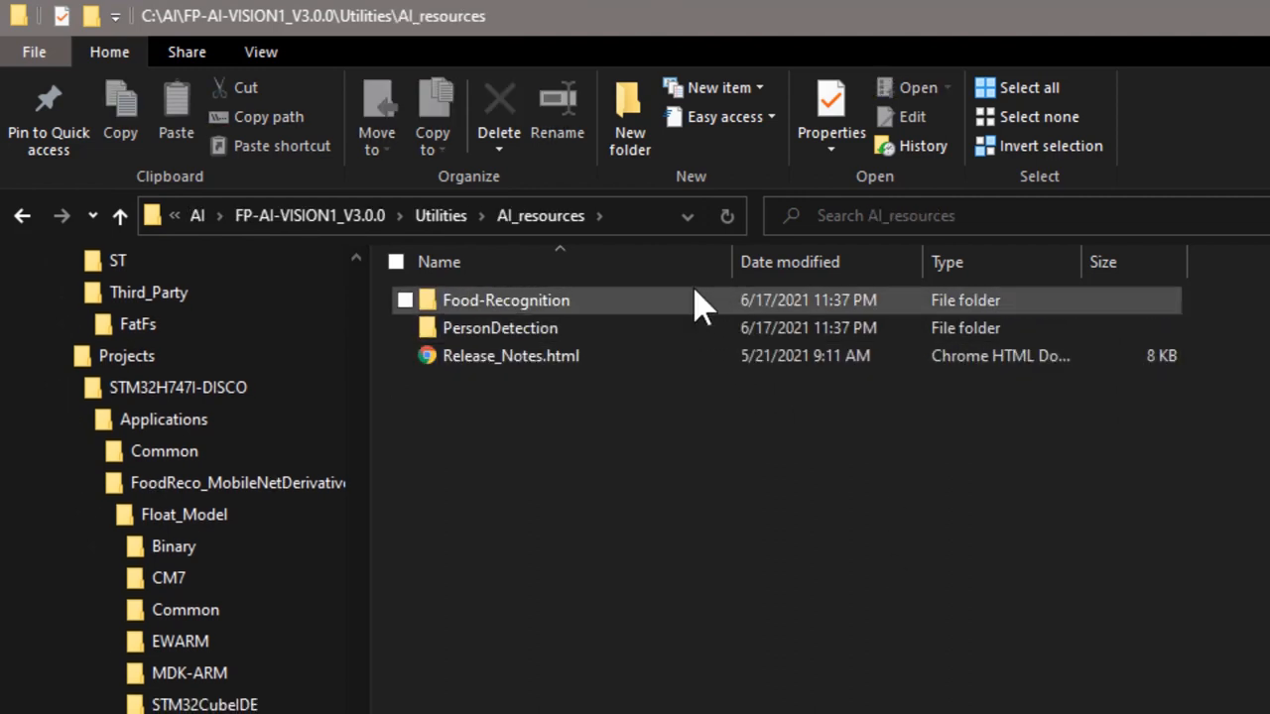
double_click(694, 300)
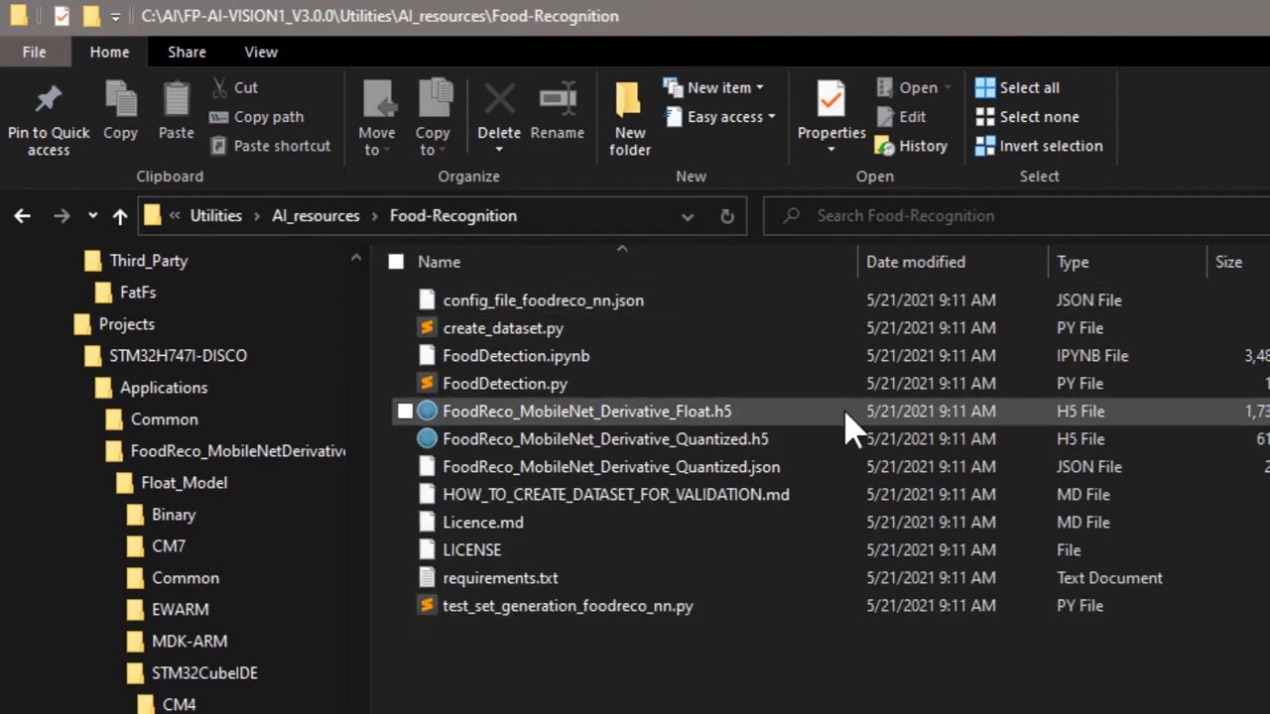
left_click(851, 411)
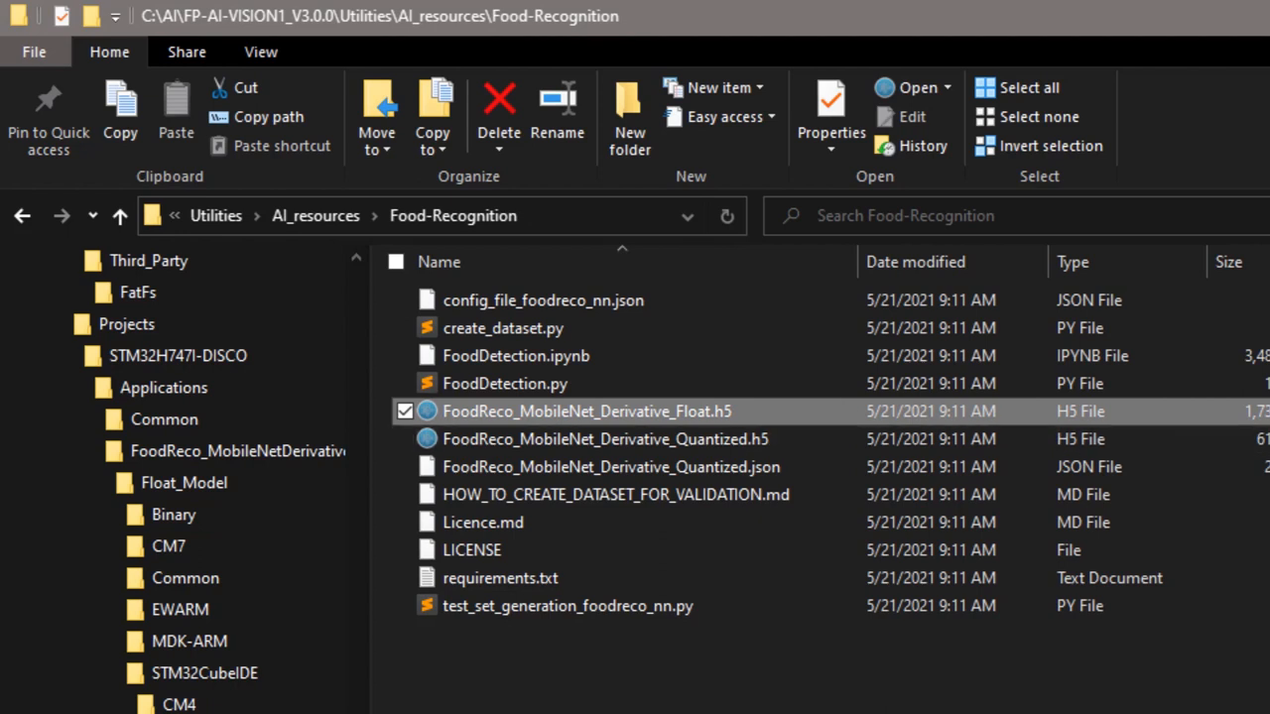
left_click(833, 440)
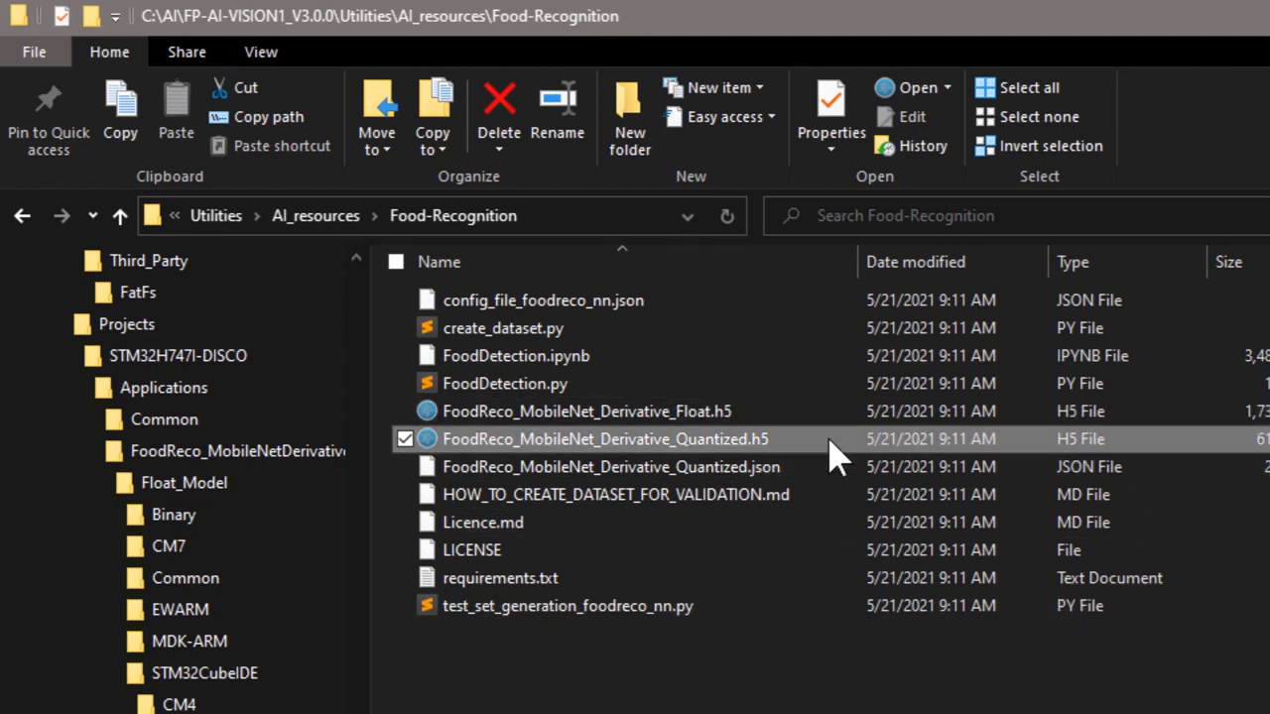
left_click(548, 607)
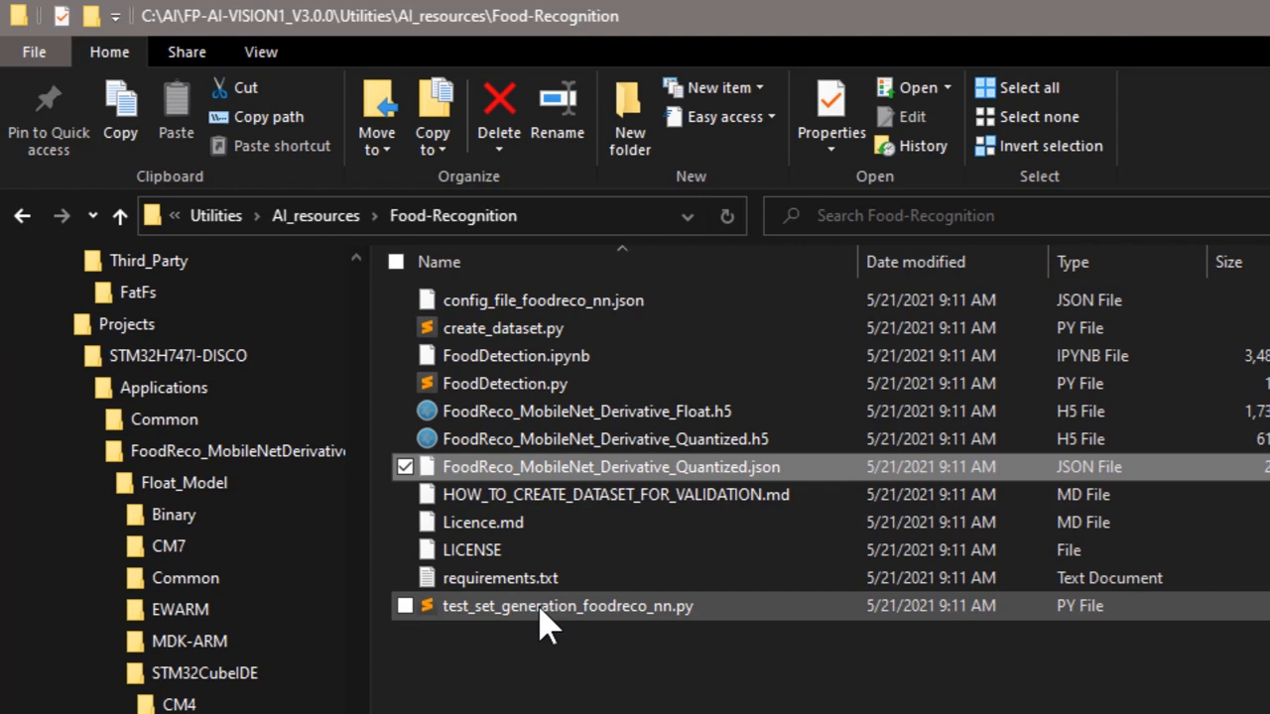
left_click(607, 384)
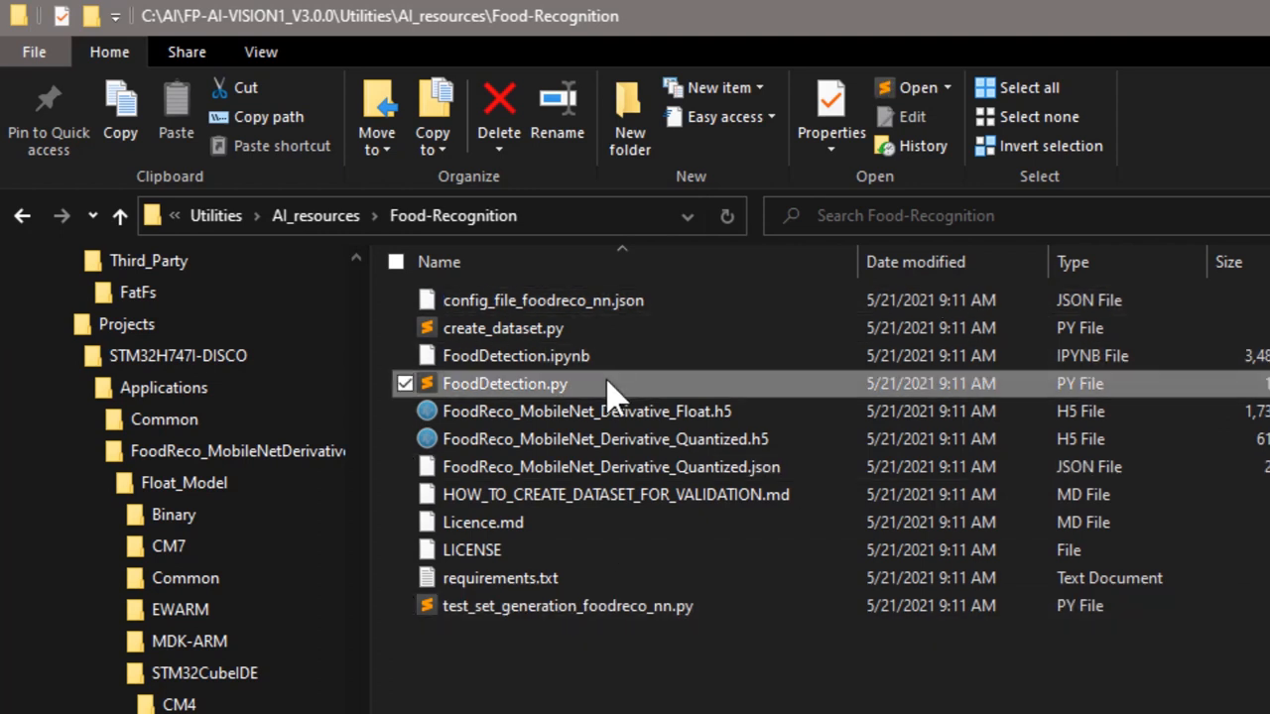
left_click(805, 329)
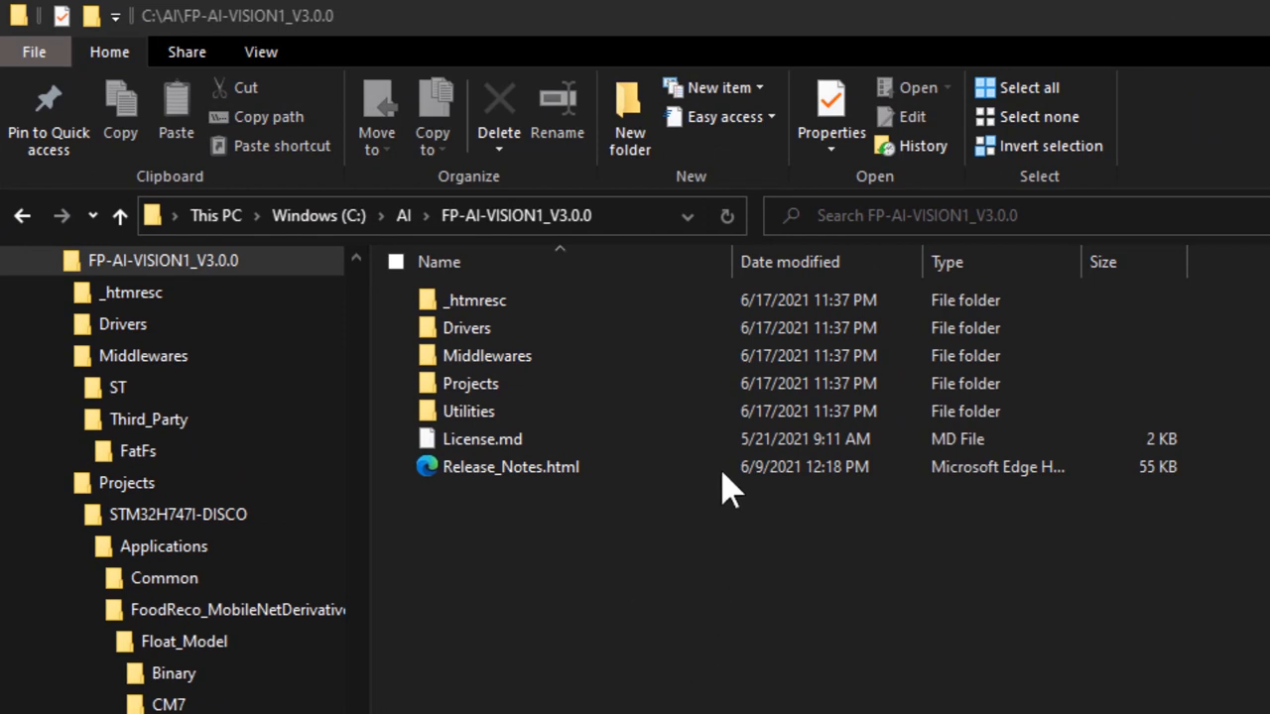
Navigate into Projects > STM32H747I-DISCO > Applications again.
left_click(695, 387)
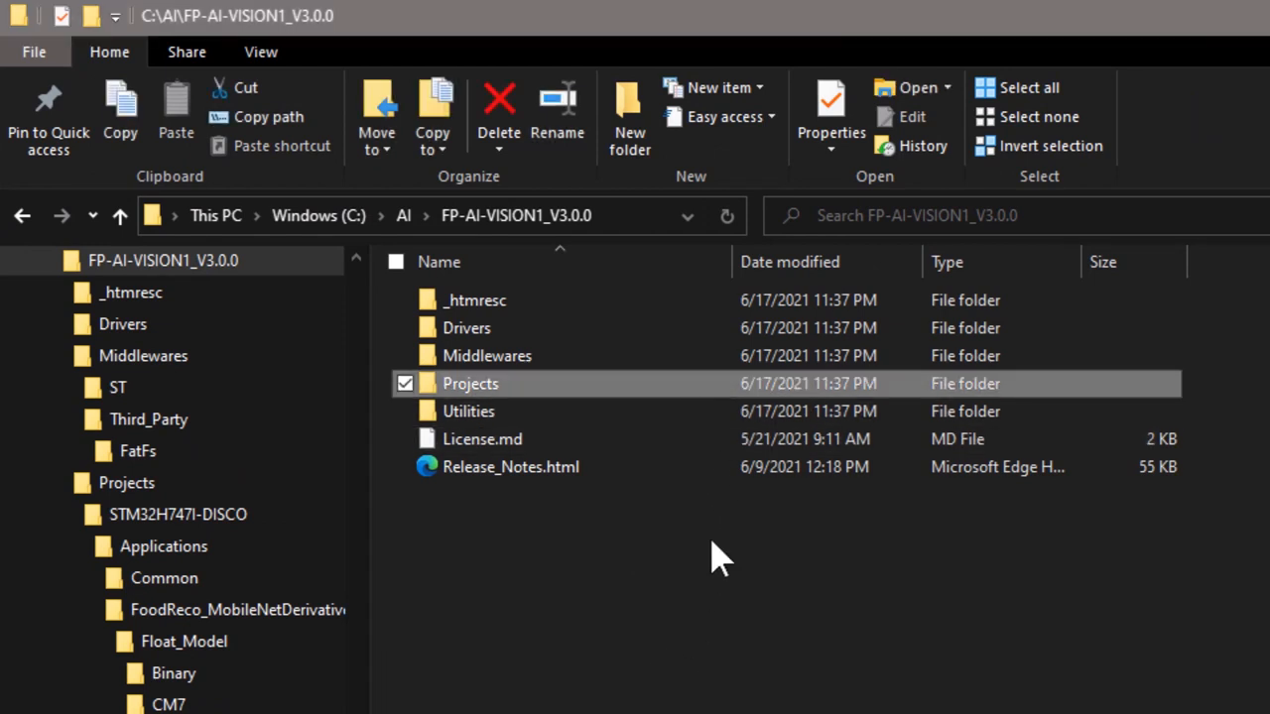
double_click(667, 386)
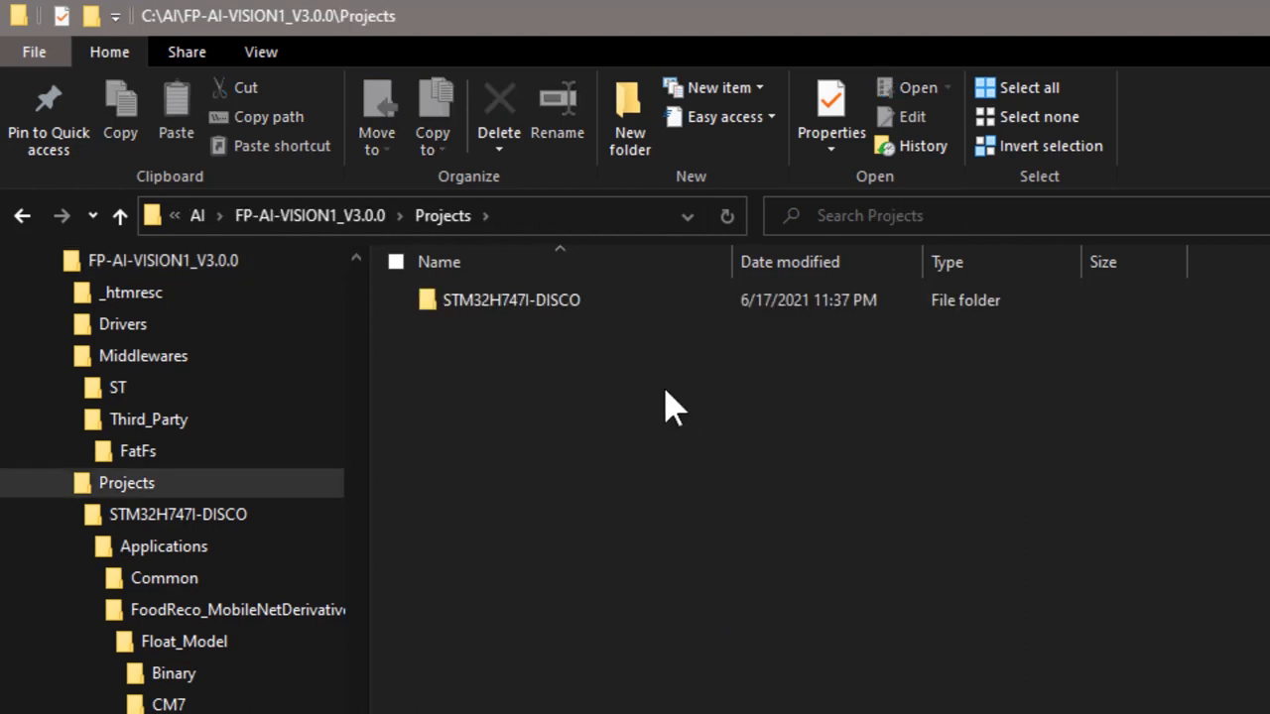
left_click(660, 303)
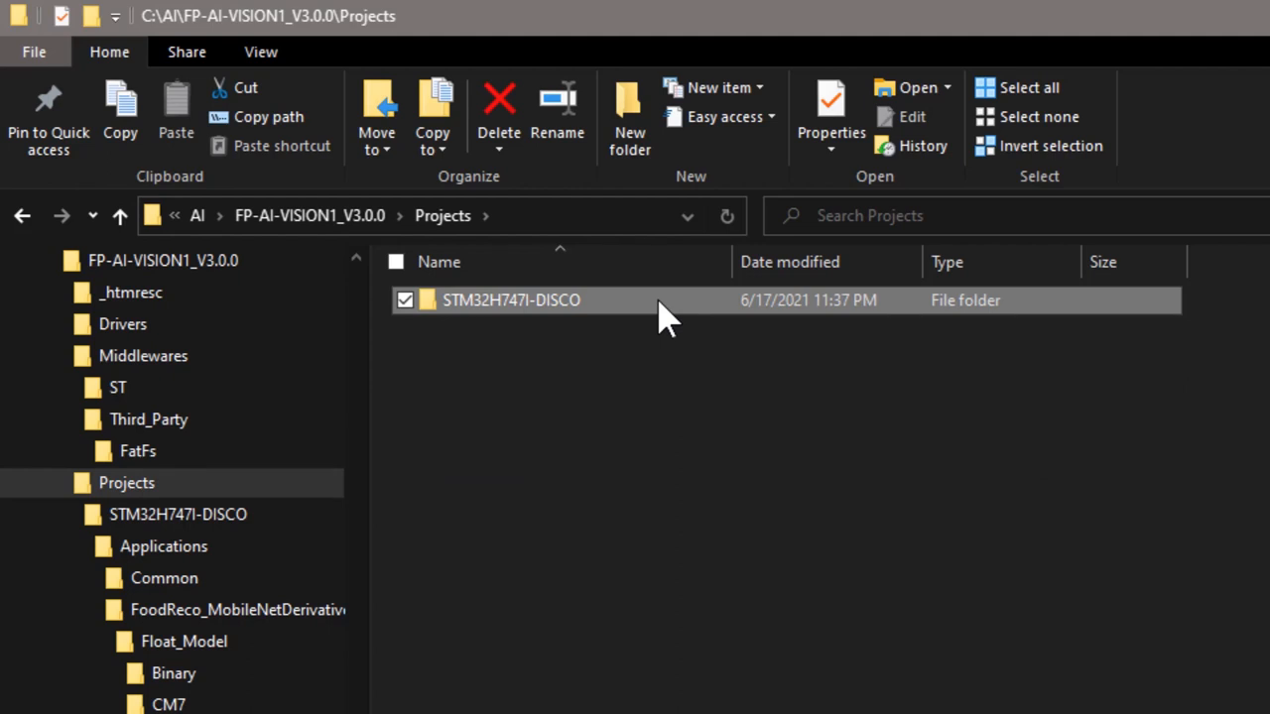
double_click(664, 315)
double_click(660, 302)
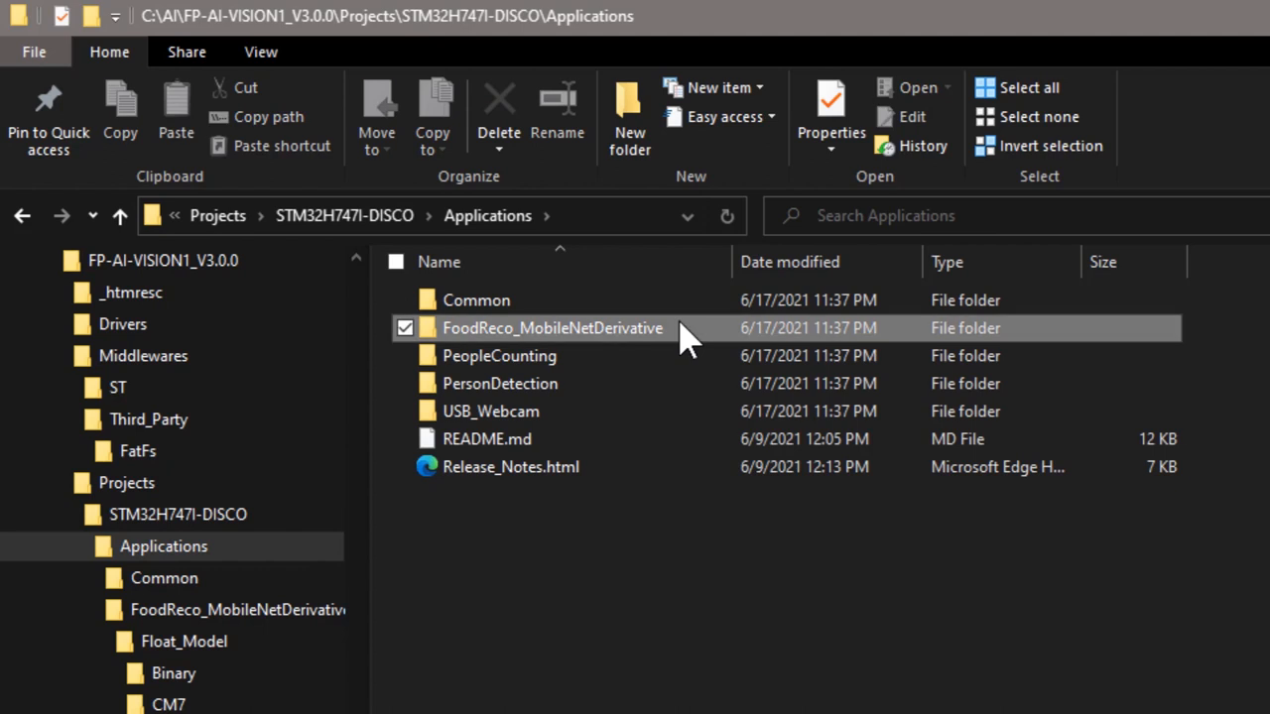
Go into FoodReco_MobileNetDerivative > Float_Model > STM32CubeIDE and open the .project file.
double_click(687, 337)
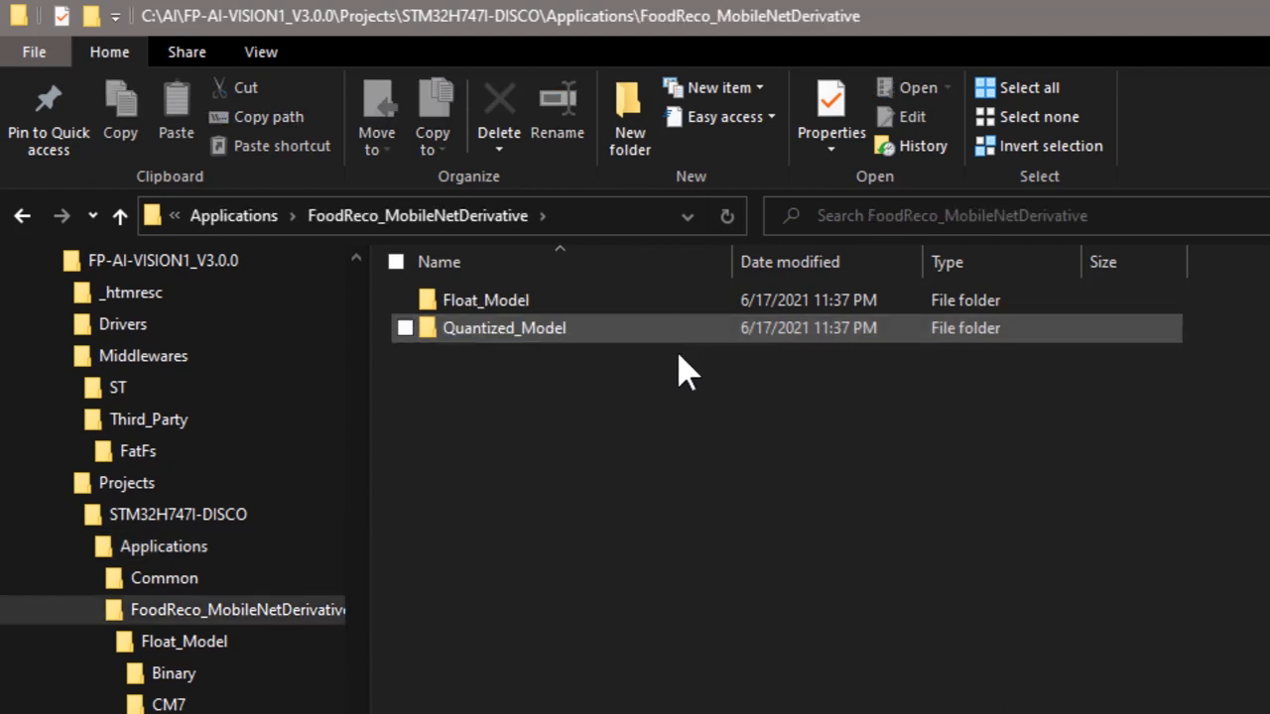
double_click(664, 301)
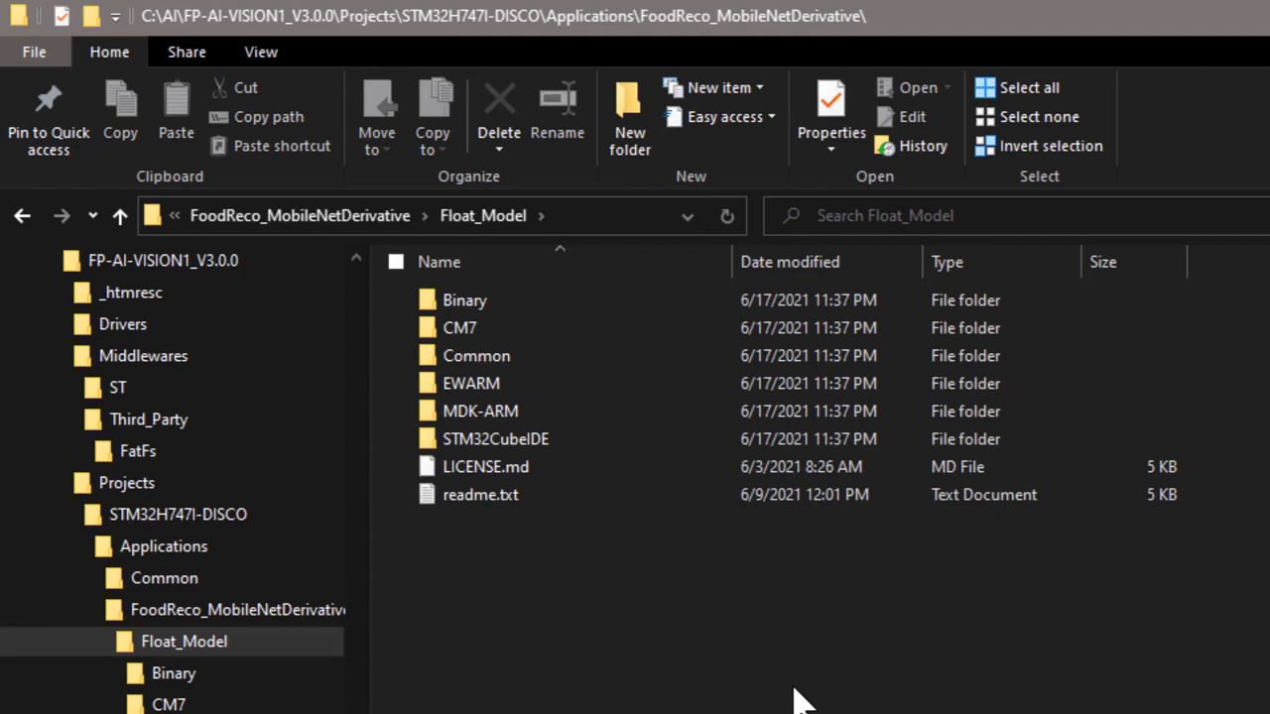
double_click(665, 439)
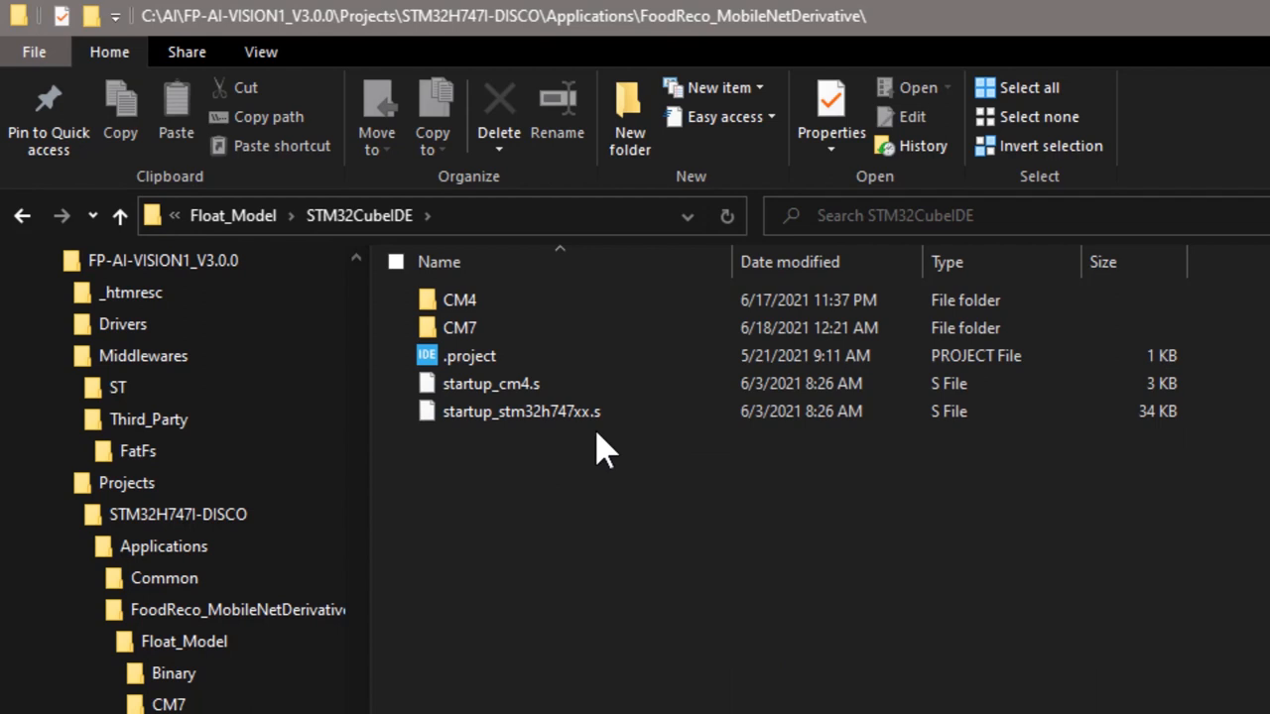
left_click(535, 372)
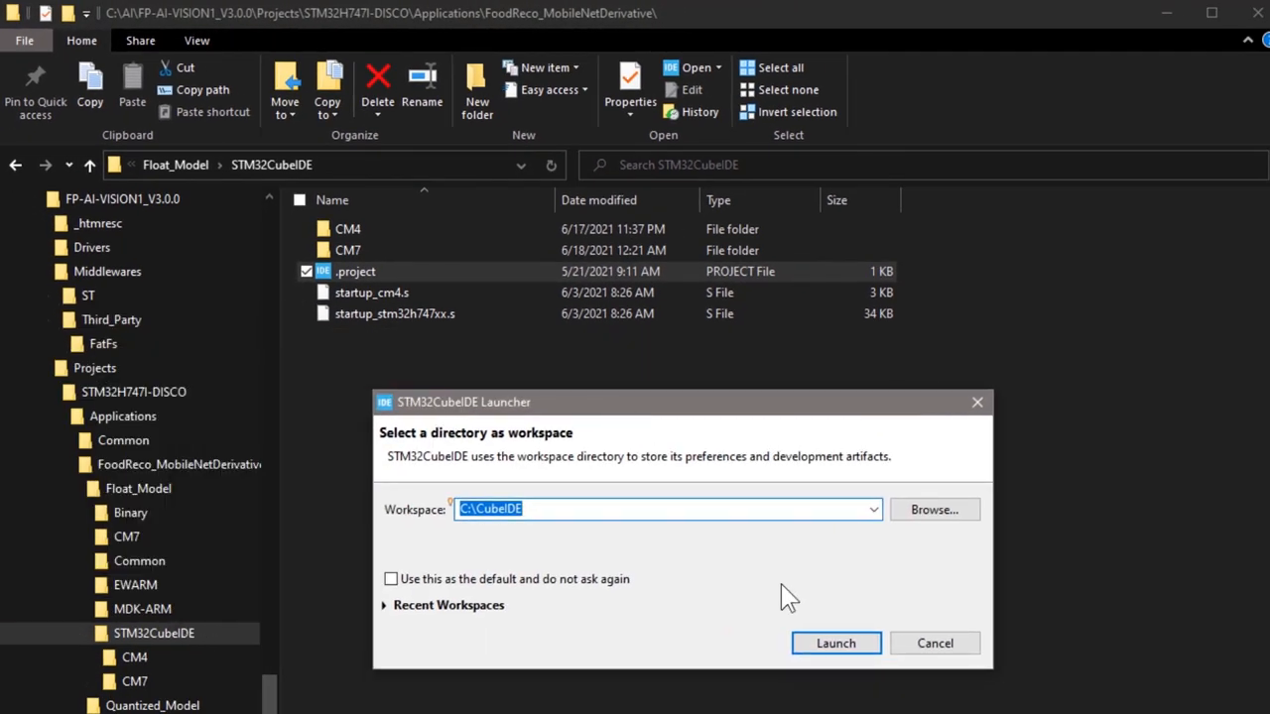
Launch STM32CubeIDE with the C:\CubeIDE workspace so the FoodReco Float CM4 and CM7 projects load.
left_click(836, 643)
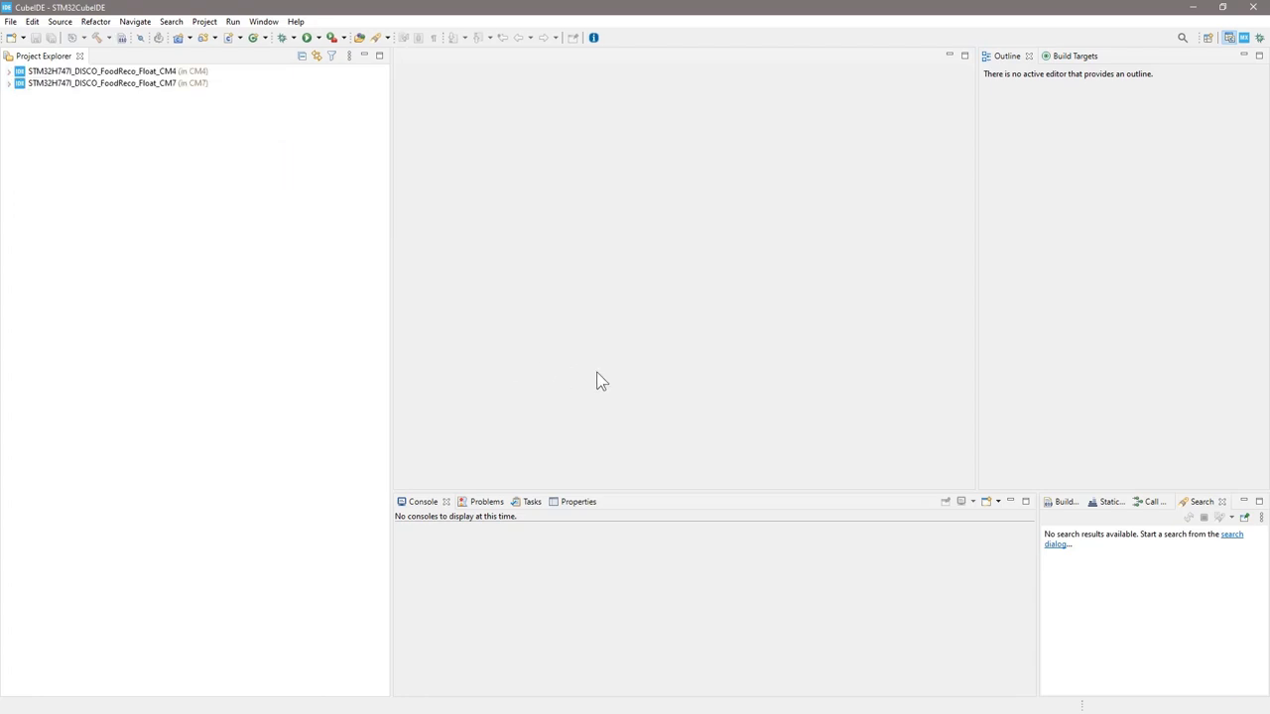
Expand the FoodReco Float project tree, leave only CM7 expanded, select it and go to Project > Build Configurations > Set Active.
left_click(765, 370)
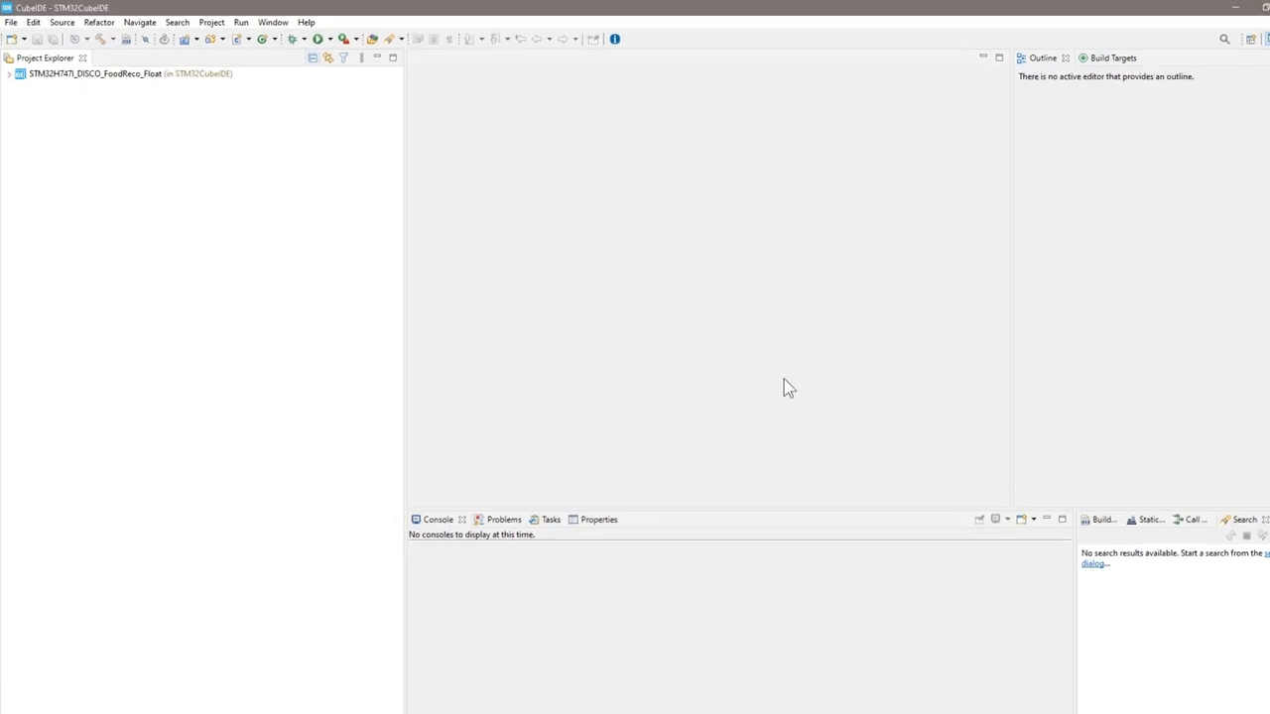
left_click(8, 72)
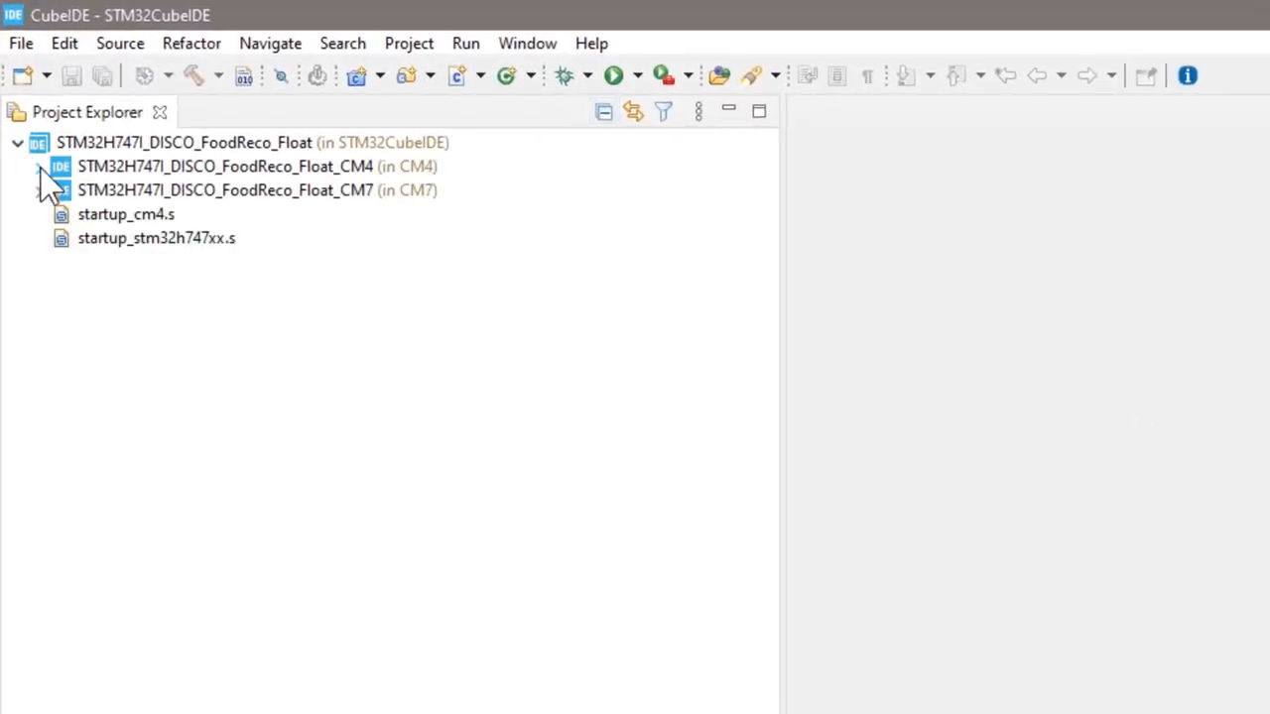
left_click(38, 167)
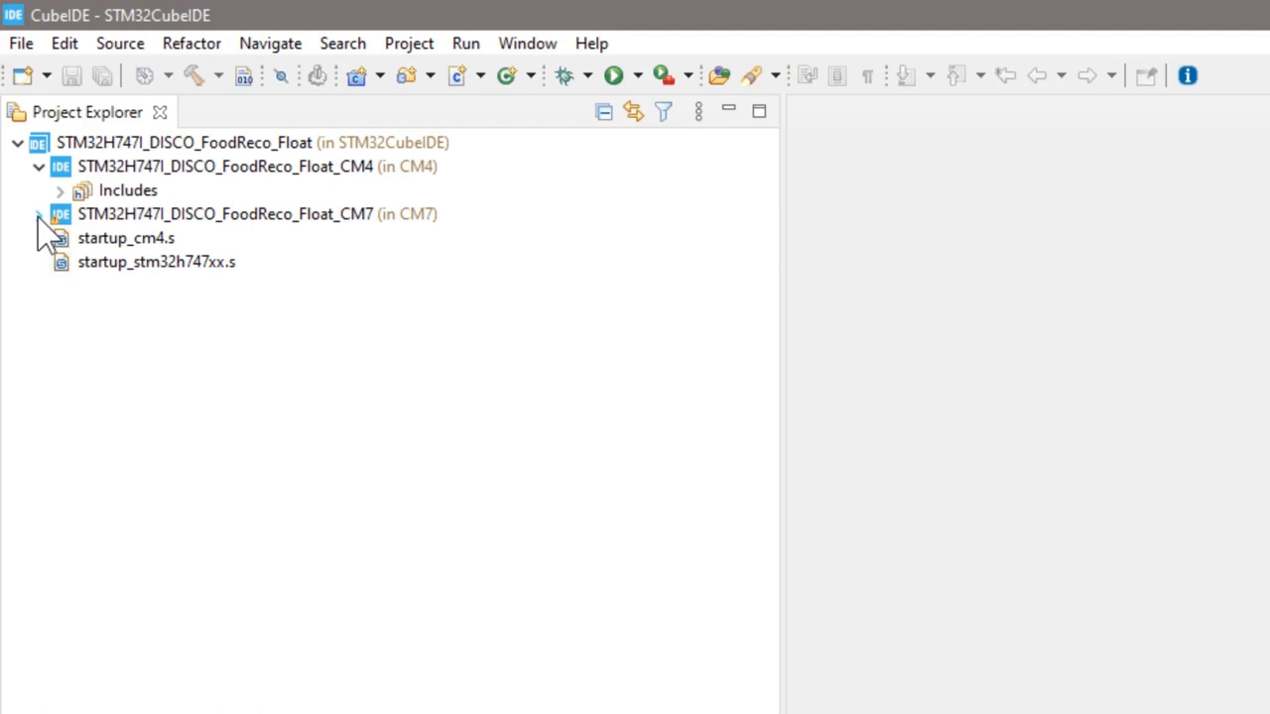
left_click(38, 215)
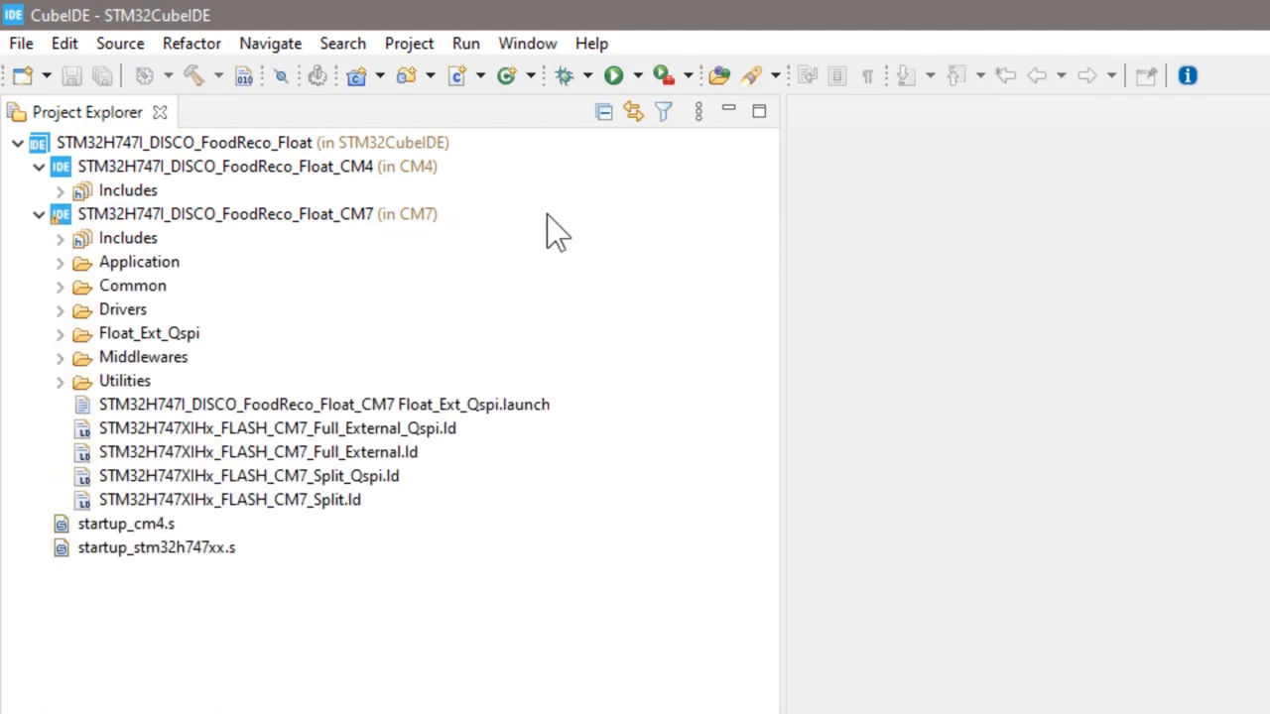
left_click(38, 166)
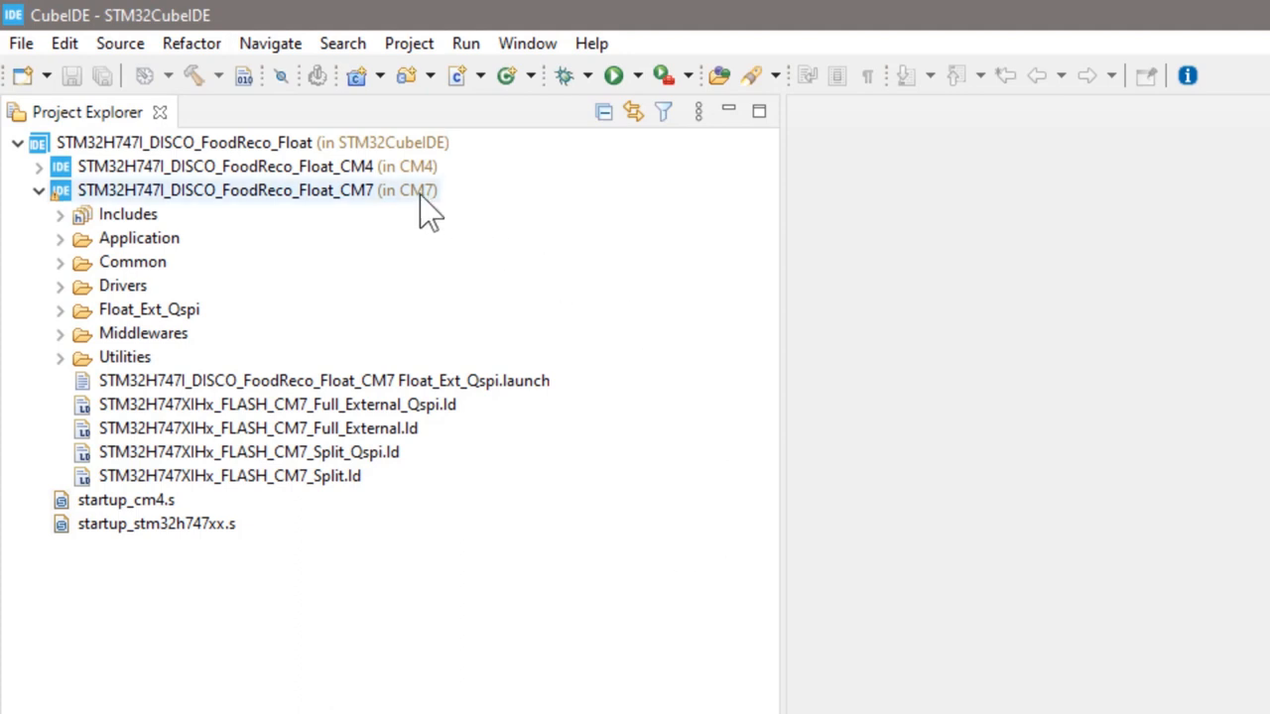
left_click(248, 194)
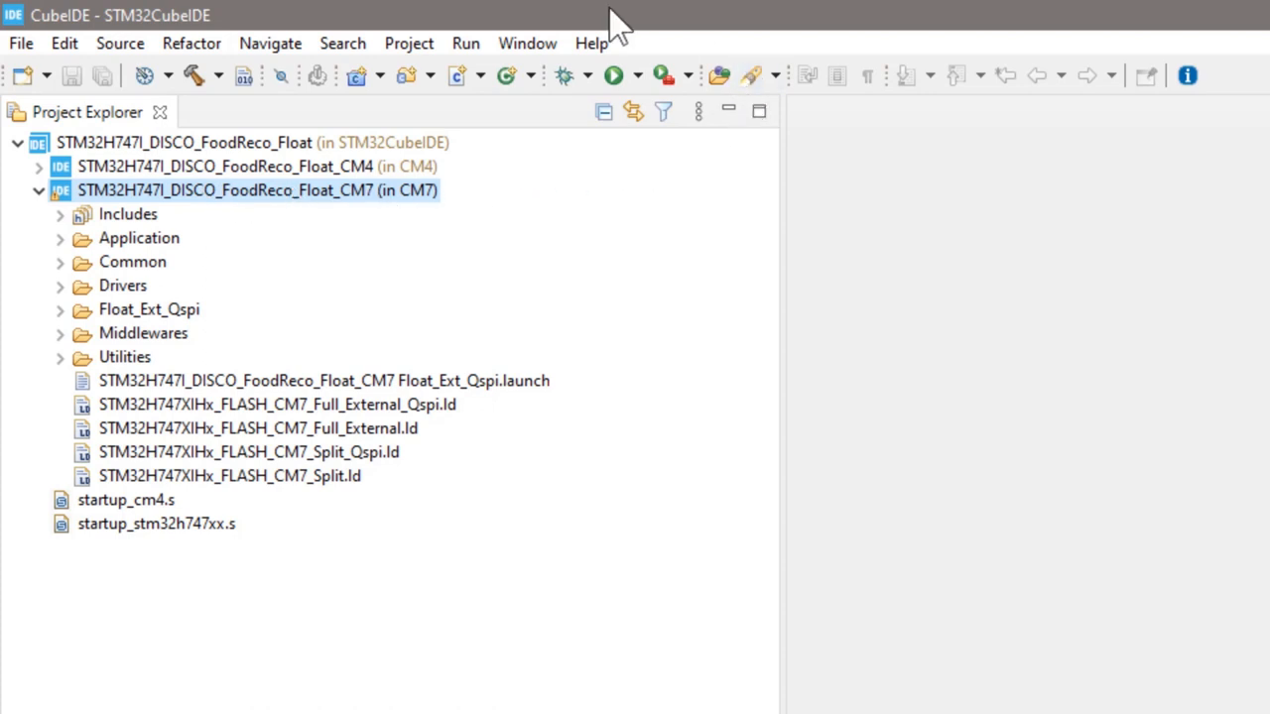
left_click(408, 44)
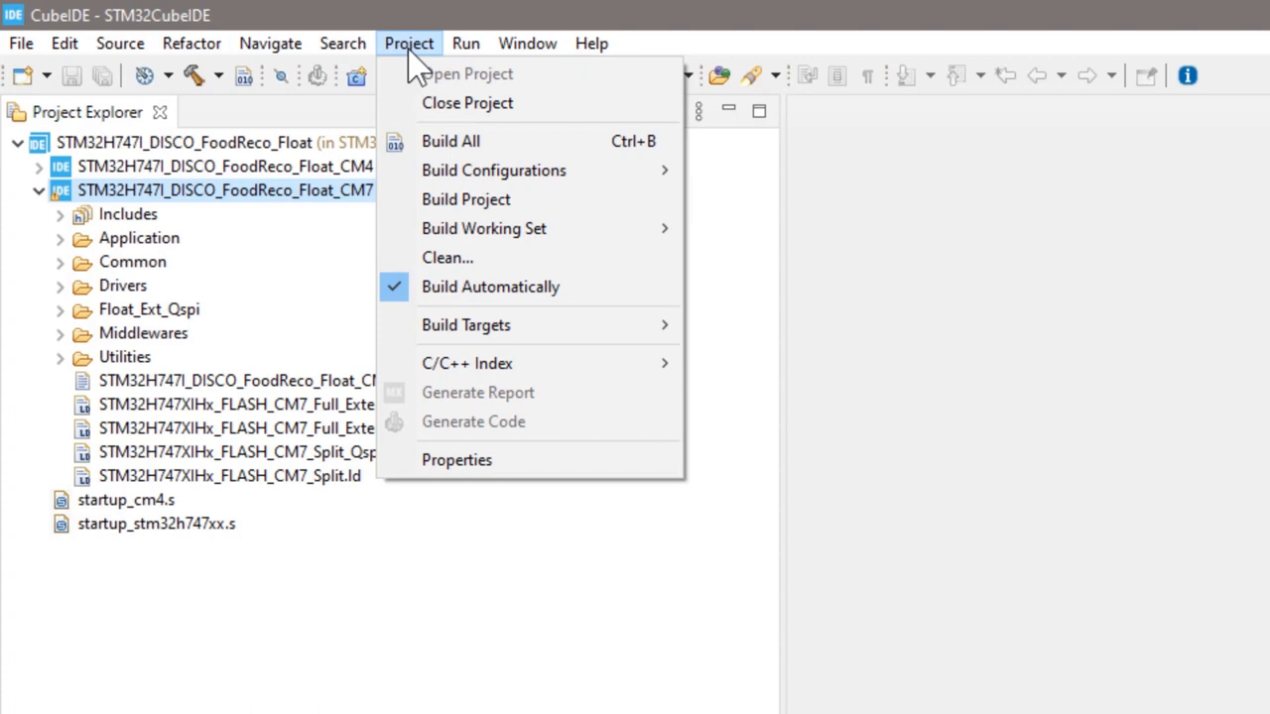
mouse_move(493, 171)
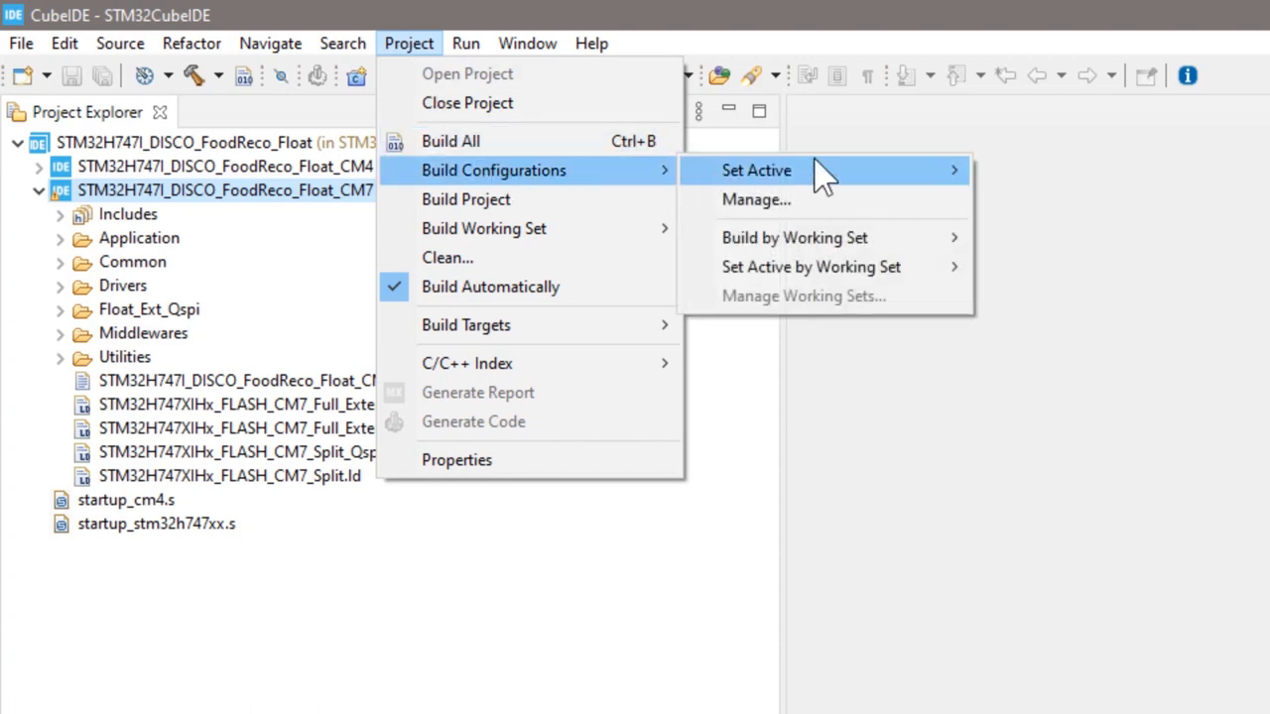
mouse_move(756, 170)
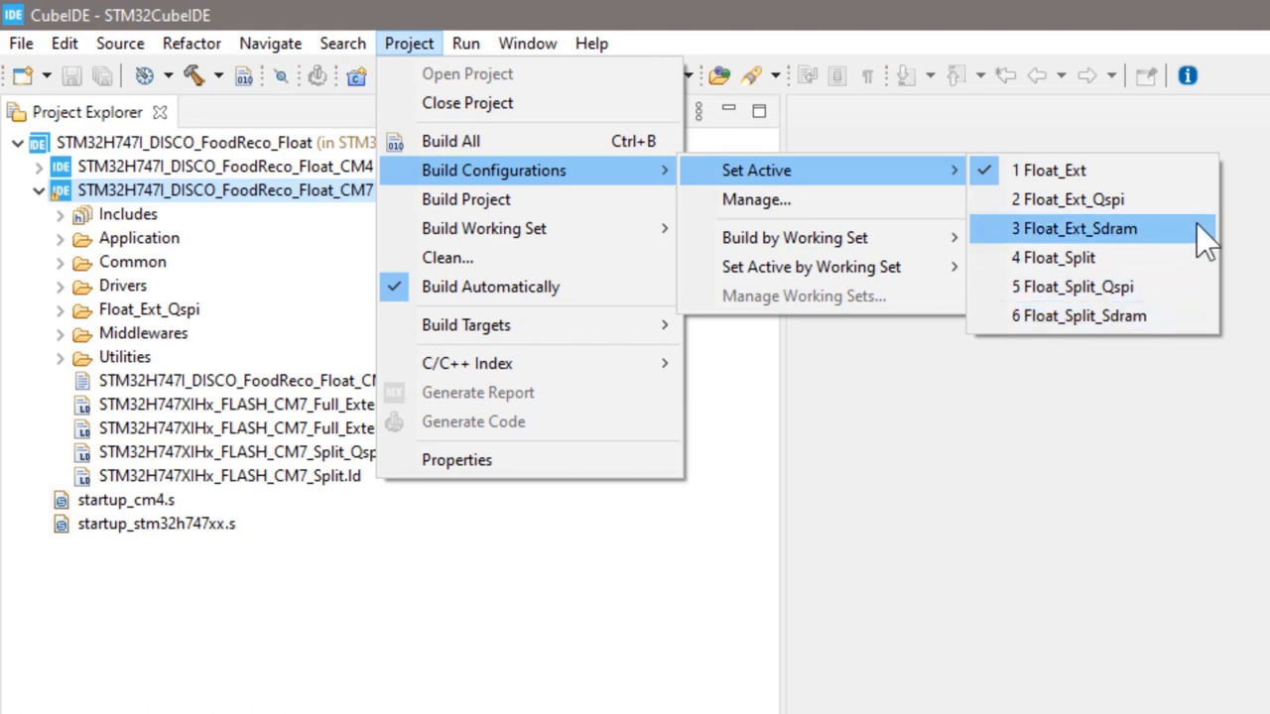
Set Float_Ext_Qspi as the CM7 project's active build configuration and verify it in the Project menu.
left_click(1145, 202)
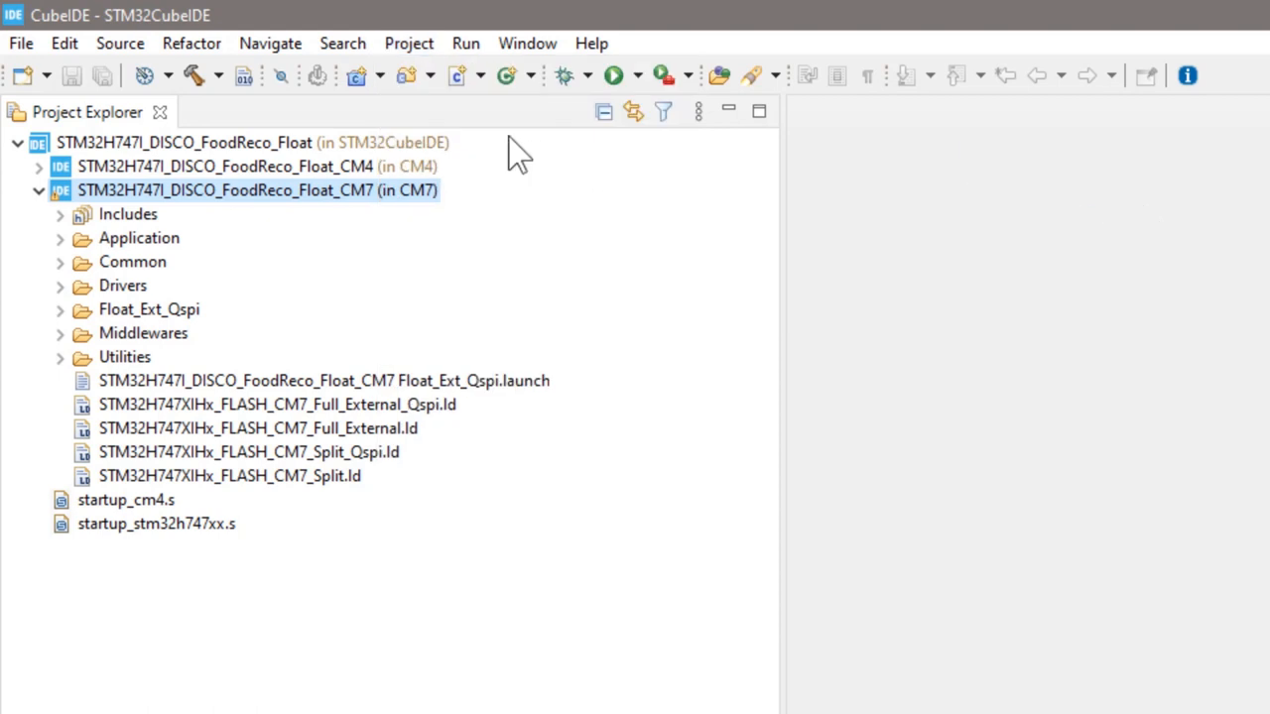
left_click(409, 43)
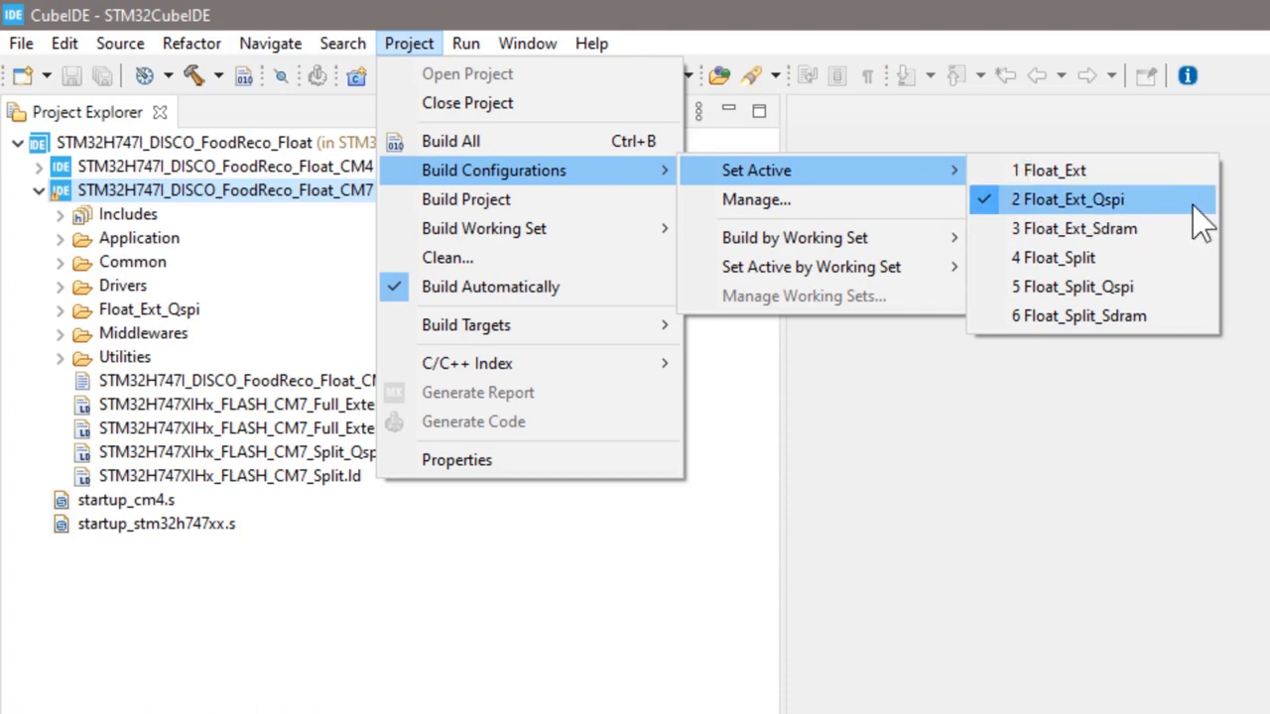
left_click(953, 645)
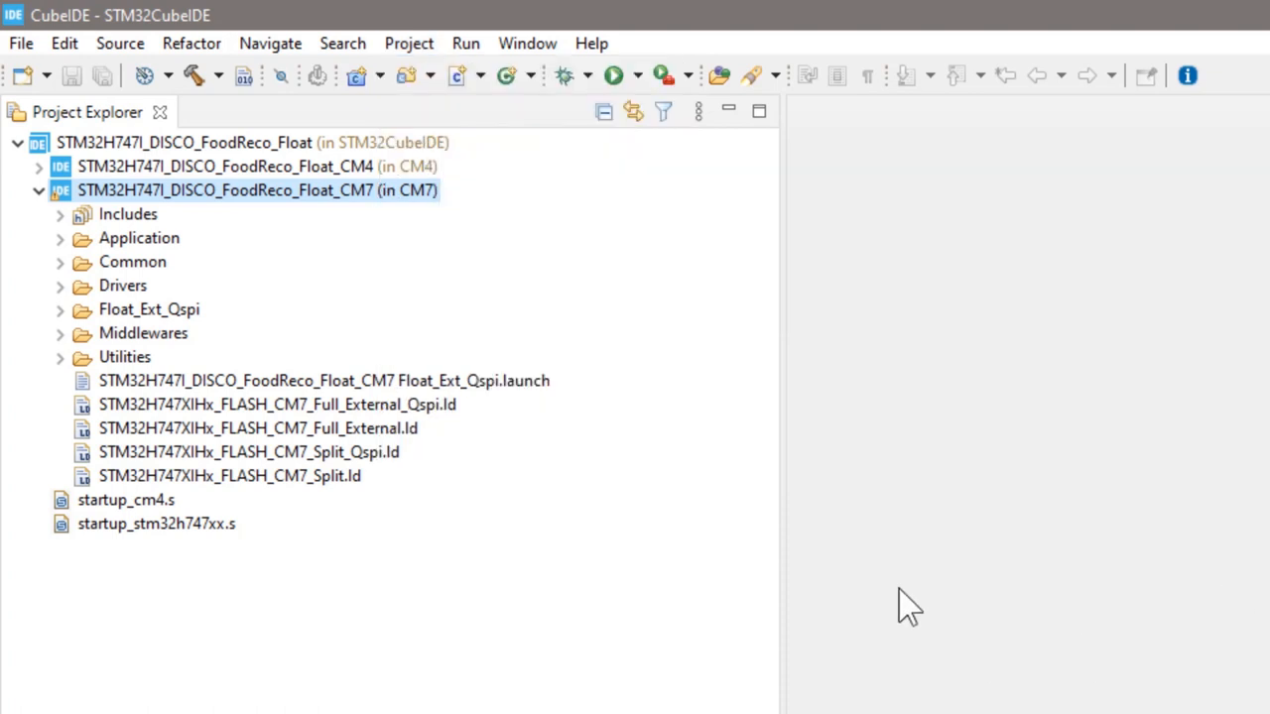
left_click(409, 44)
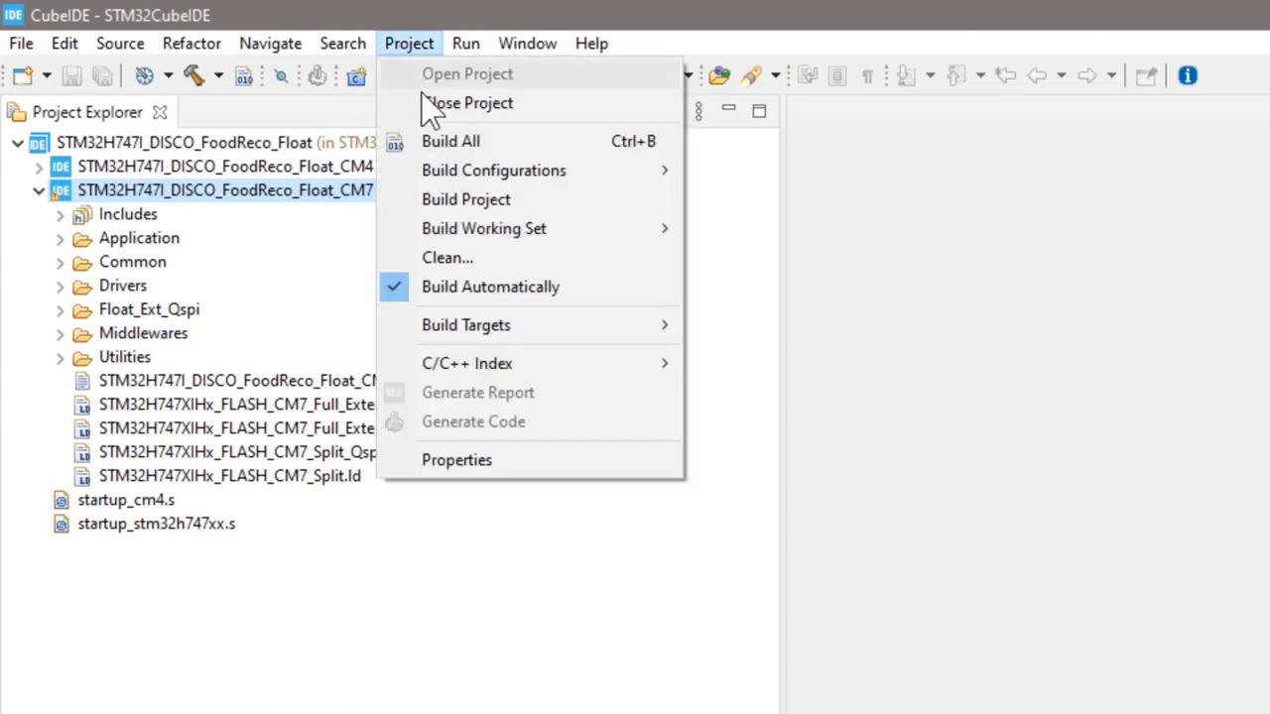
Show the CM7 project's Properties > C/C++ General > Paths and Symbols, Symbols list, with the dialog enlarged.
left_click(456, 459)
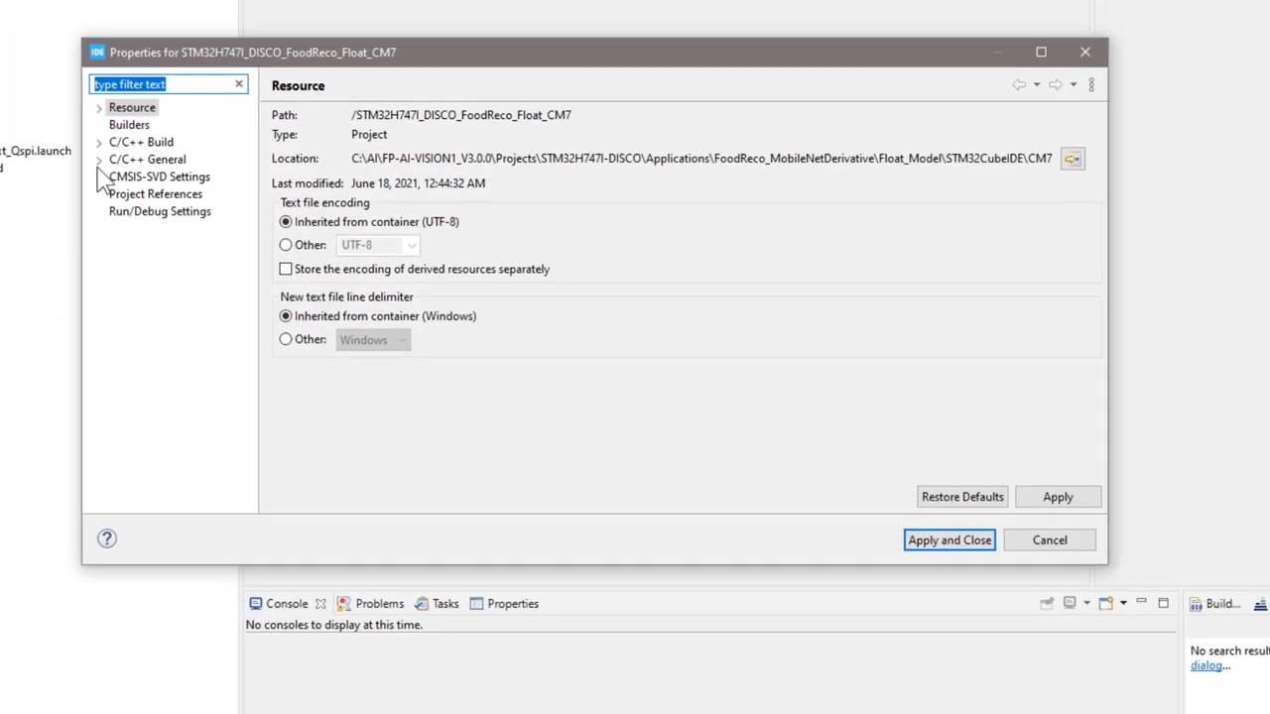
left_click(99, 159)
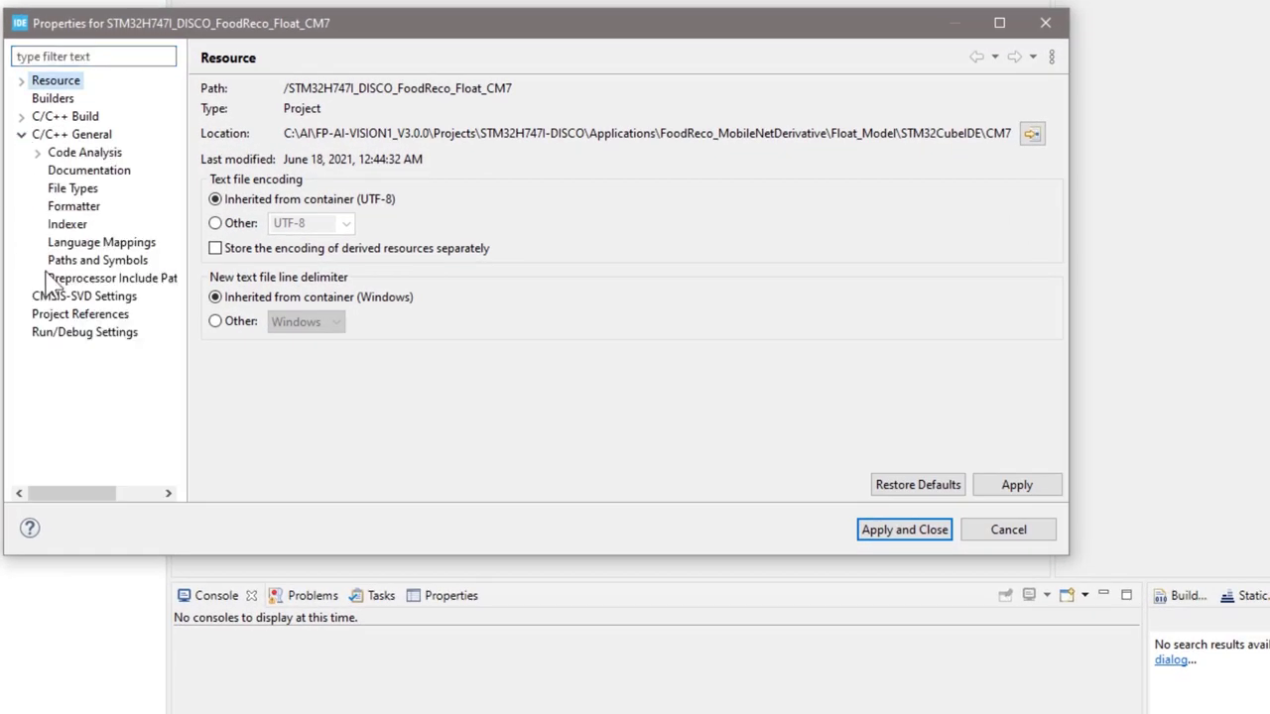
left_click(97, 260)
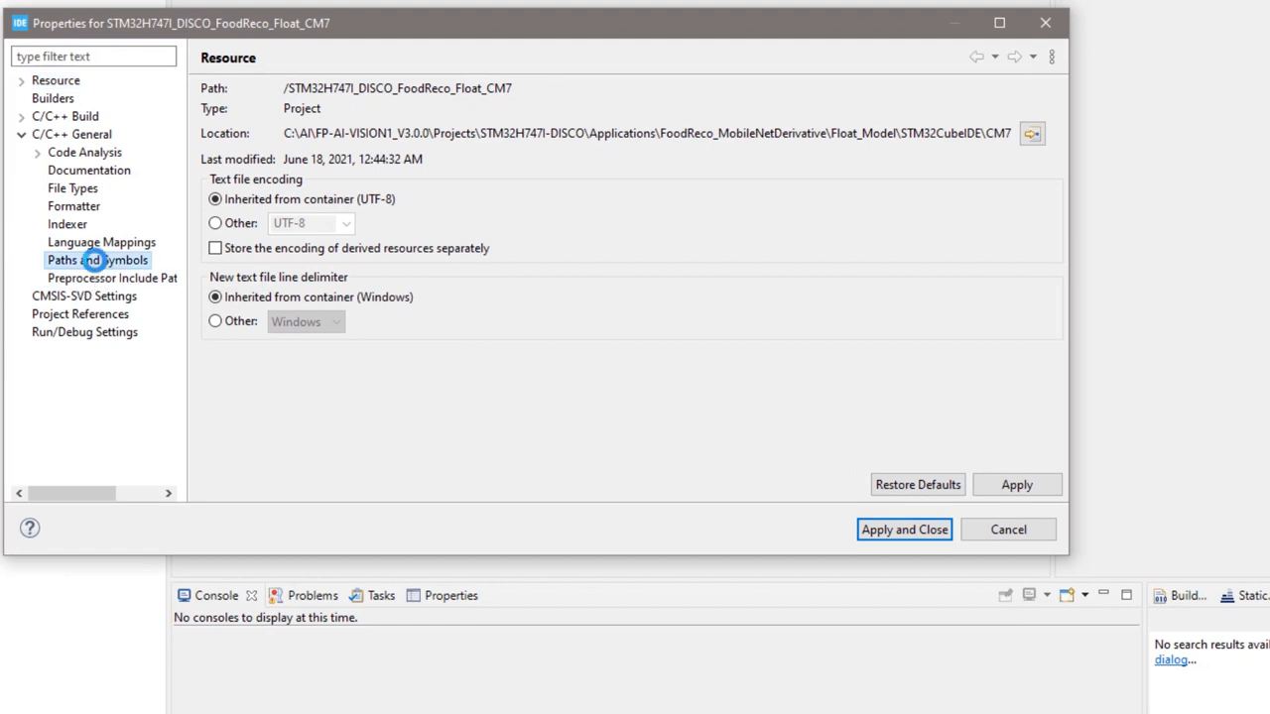
left_click(317, 172)
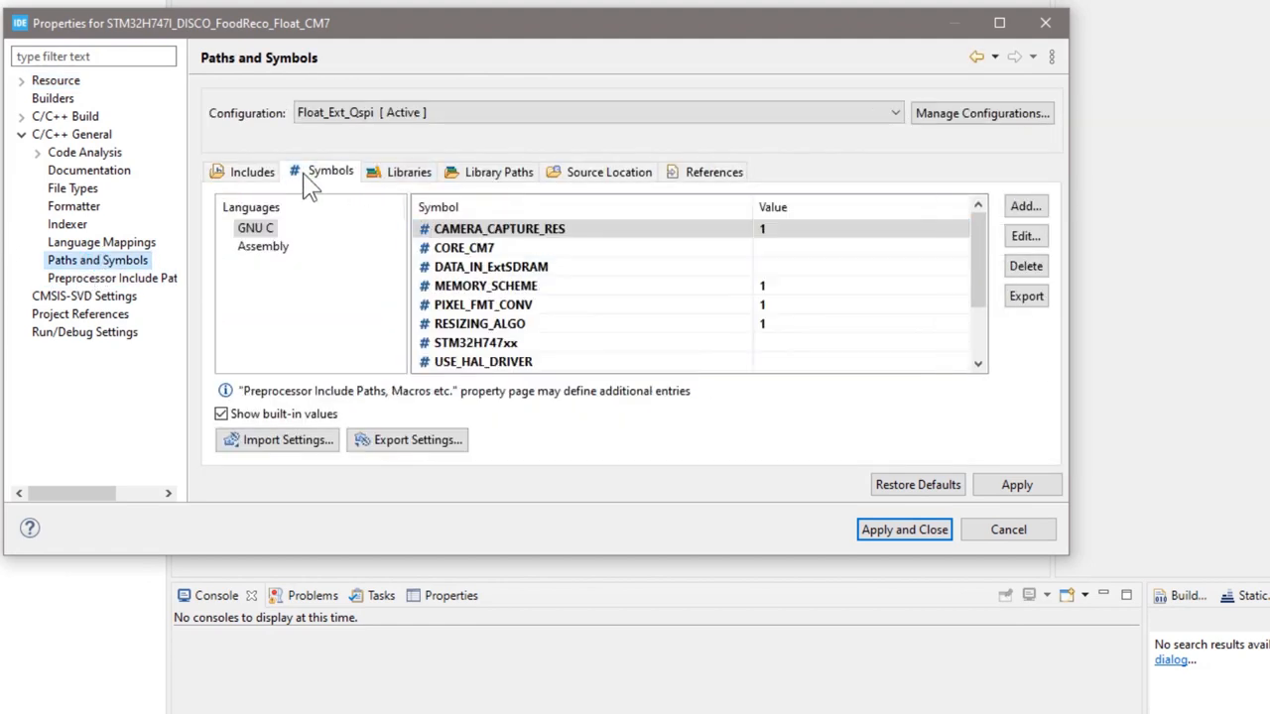
left_click_drag(564, 555, 564, 709)
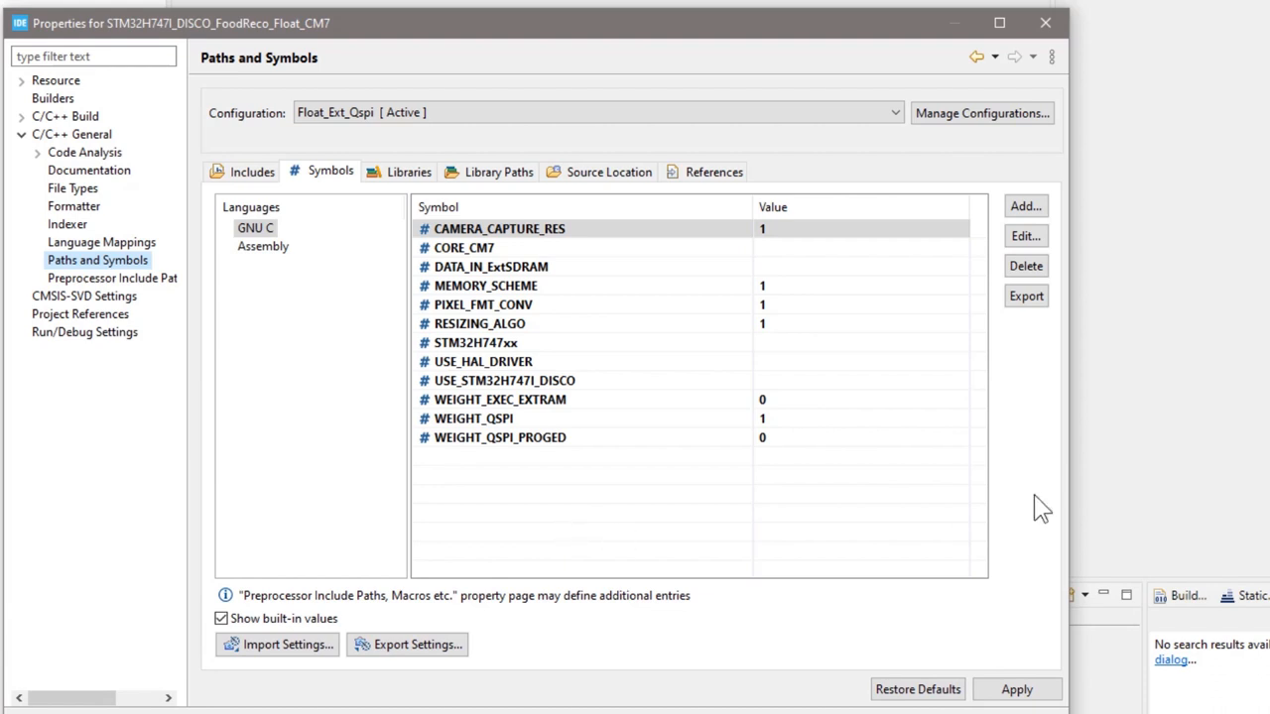
Review the WEIGHT_QSPI, WEIGHT_QSPI_PROGED and WEIGHT_EXEC_EXTRAM symbols of Float_Ext_Qspi.
left_click(570, 420)
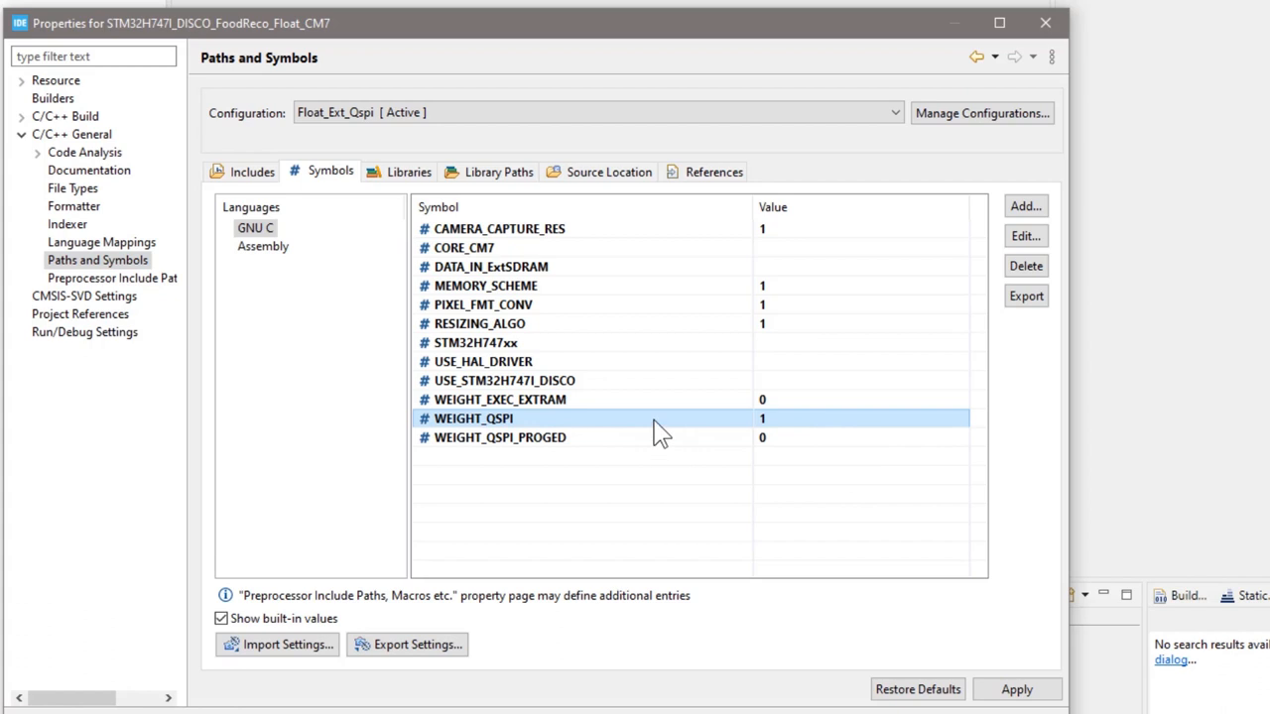
left_click(573, 437)
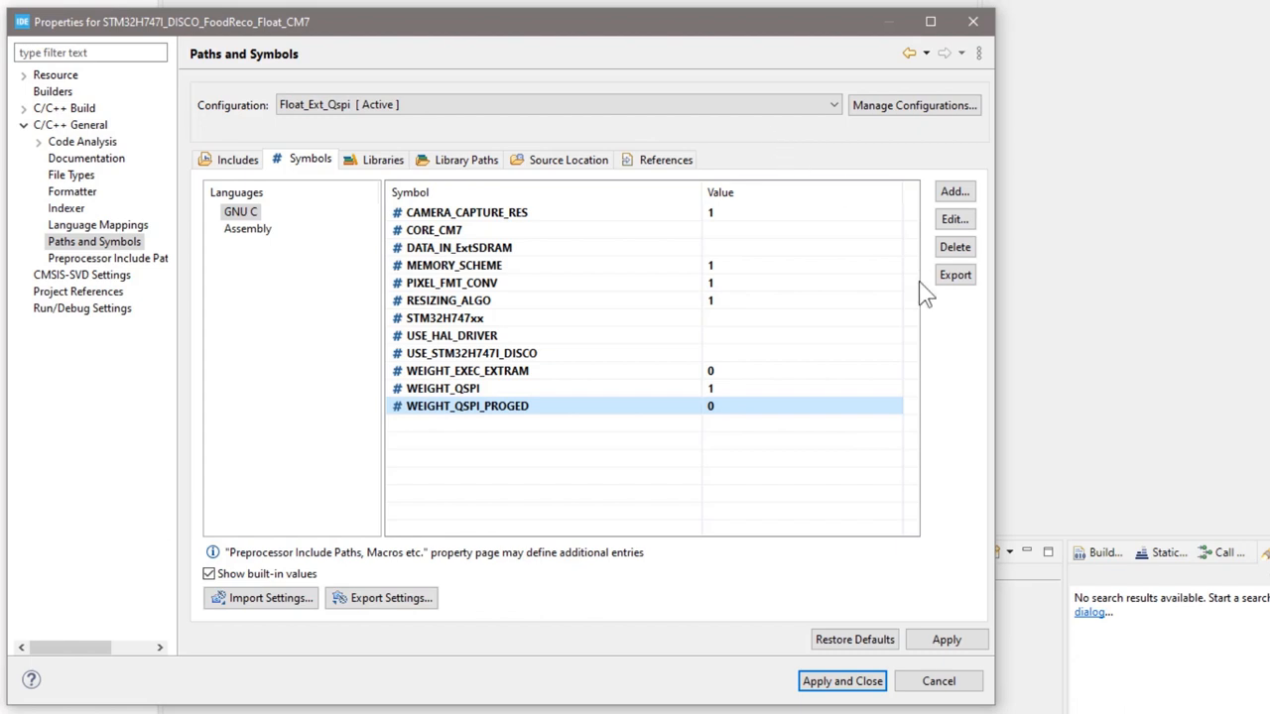
left_click(536, 371)
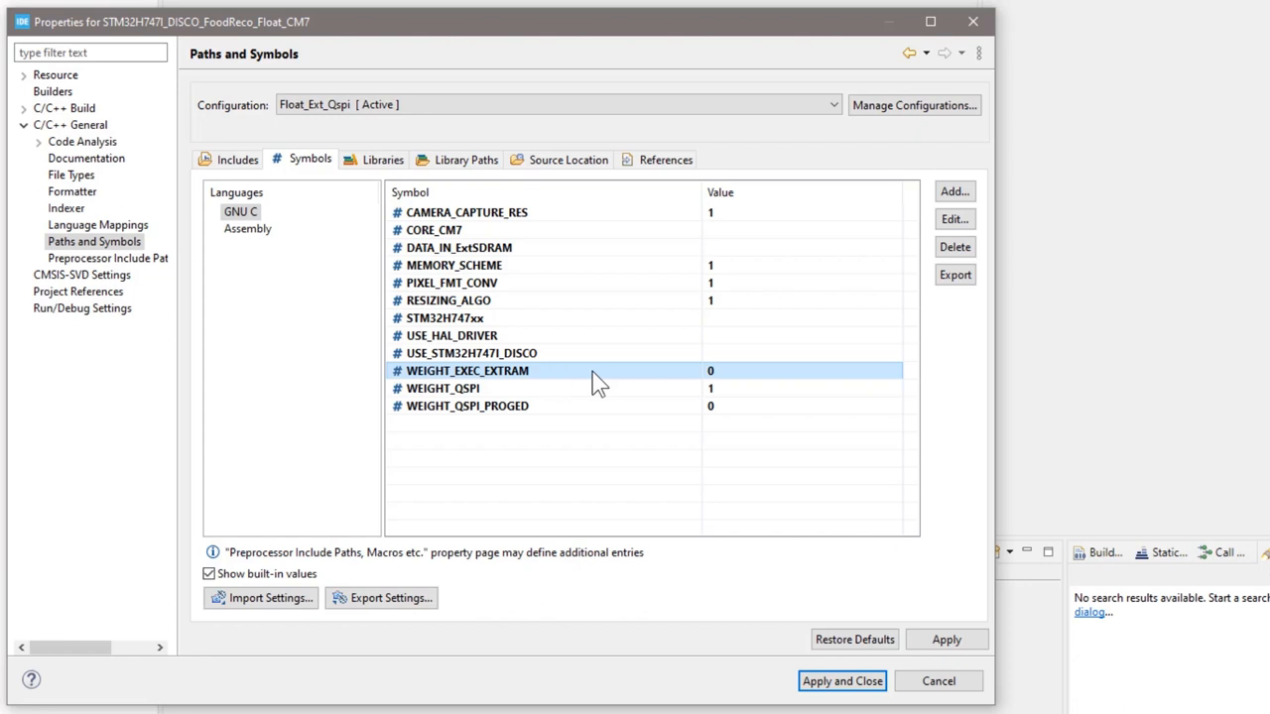
left_click(549, 103)
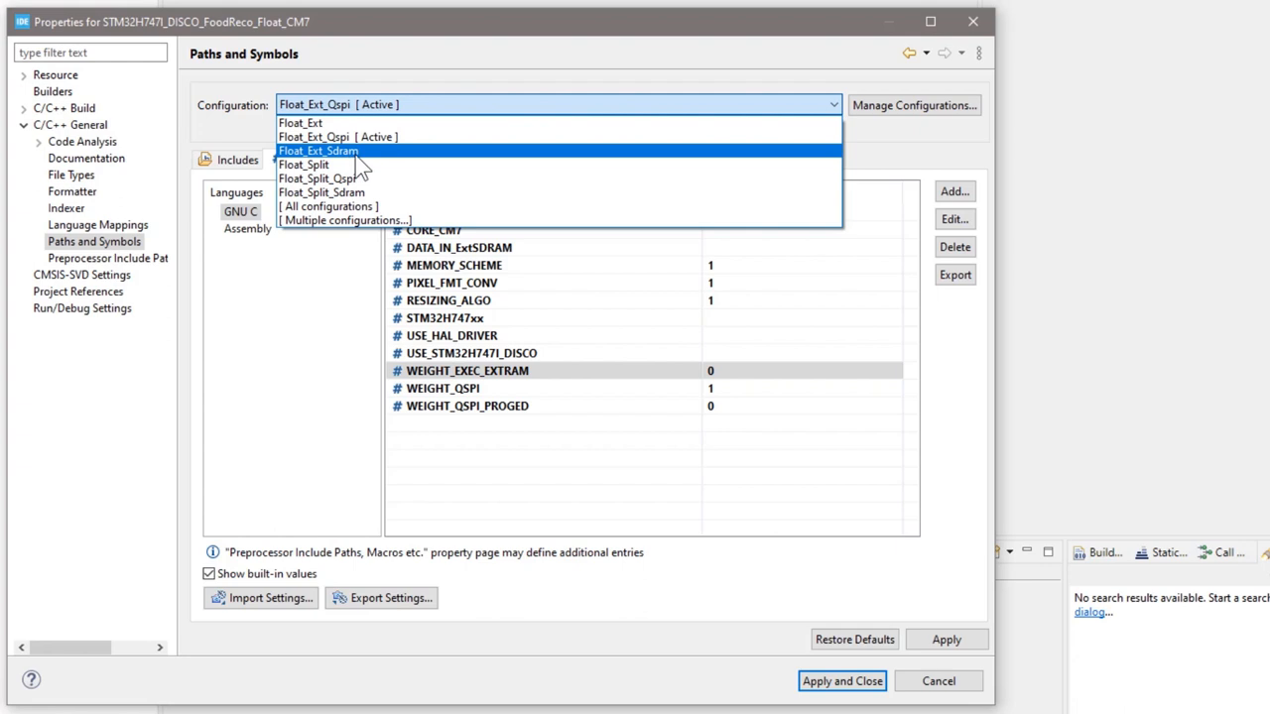
Compare the symbols of Float_Ext_Sdram and Float_Split_Sdram against Float_Ext_Qspi, then apply and close the properties.
left_click(368, 150)
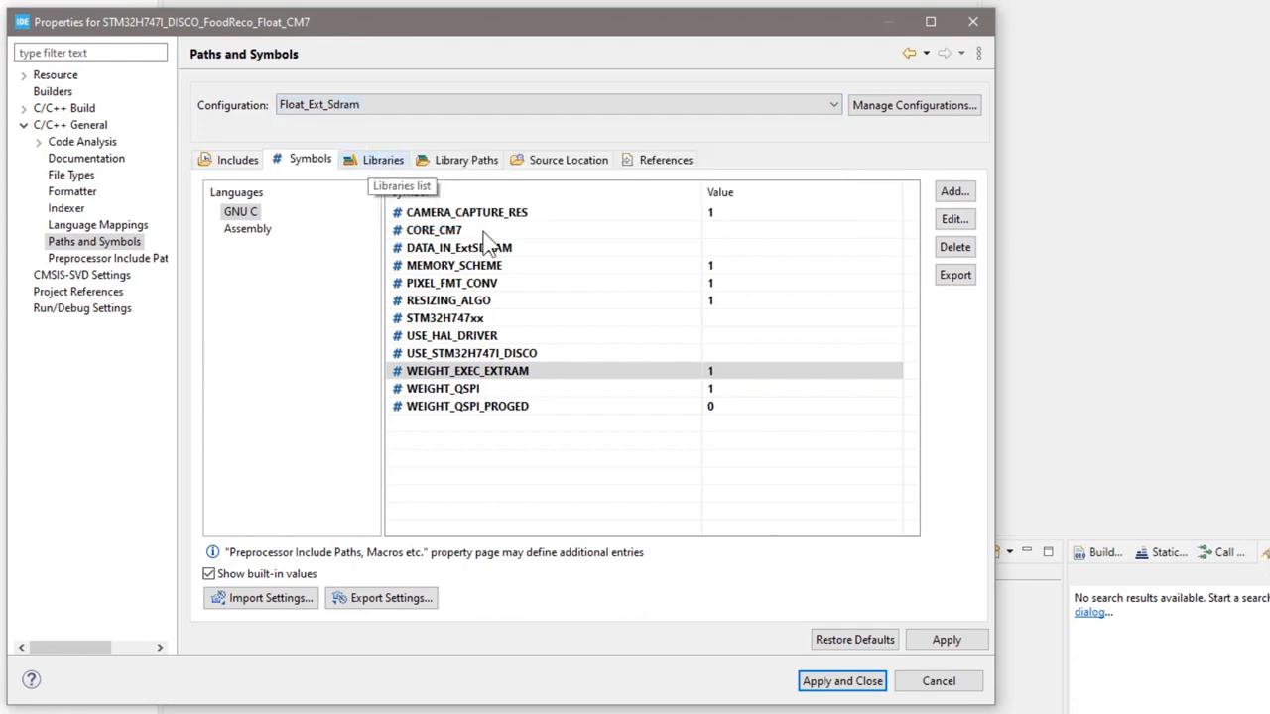
left_click(540, 370)
left_click(361, 104)
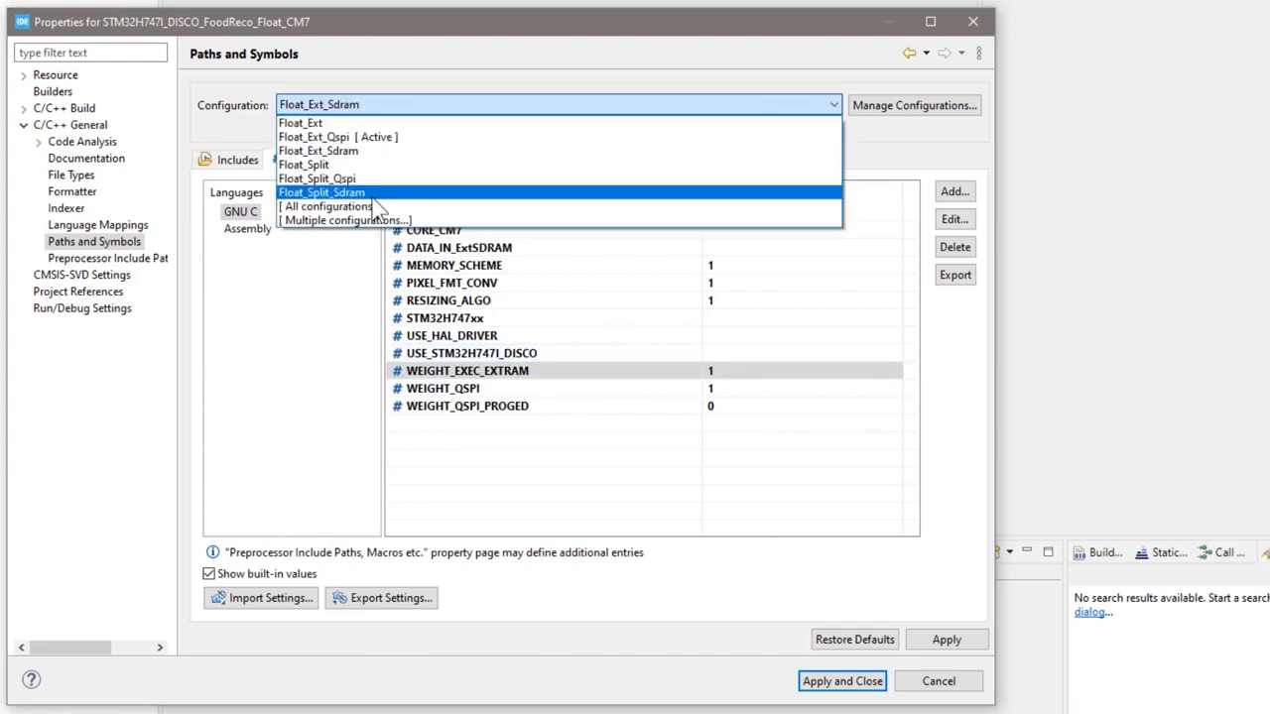
left_click(368, 151)
scroll(377, 205, "down", 1)
left_click(555, 371)
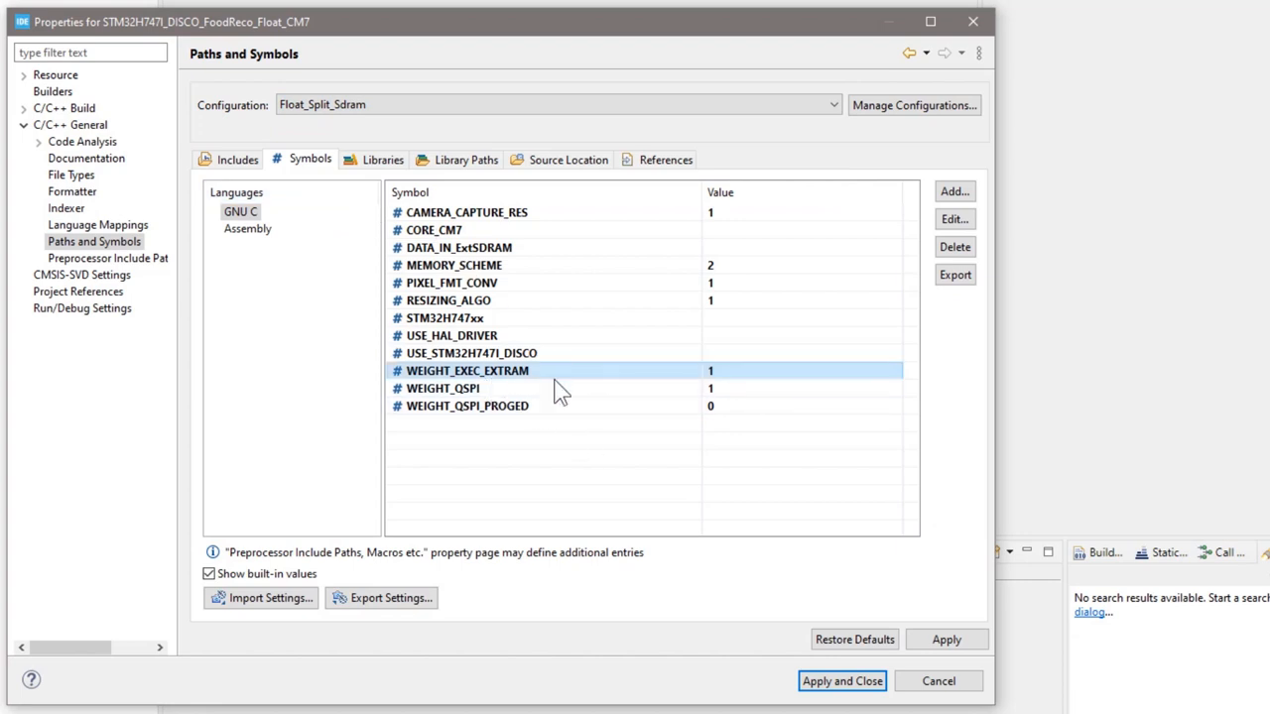
left_click(444, 104)
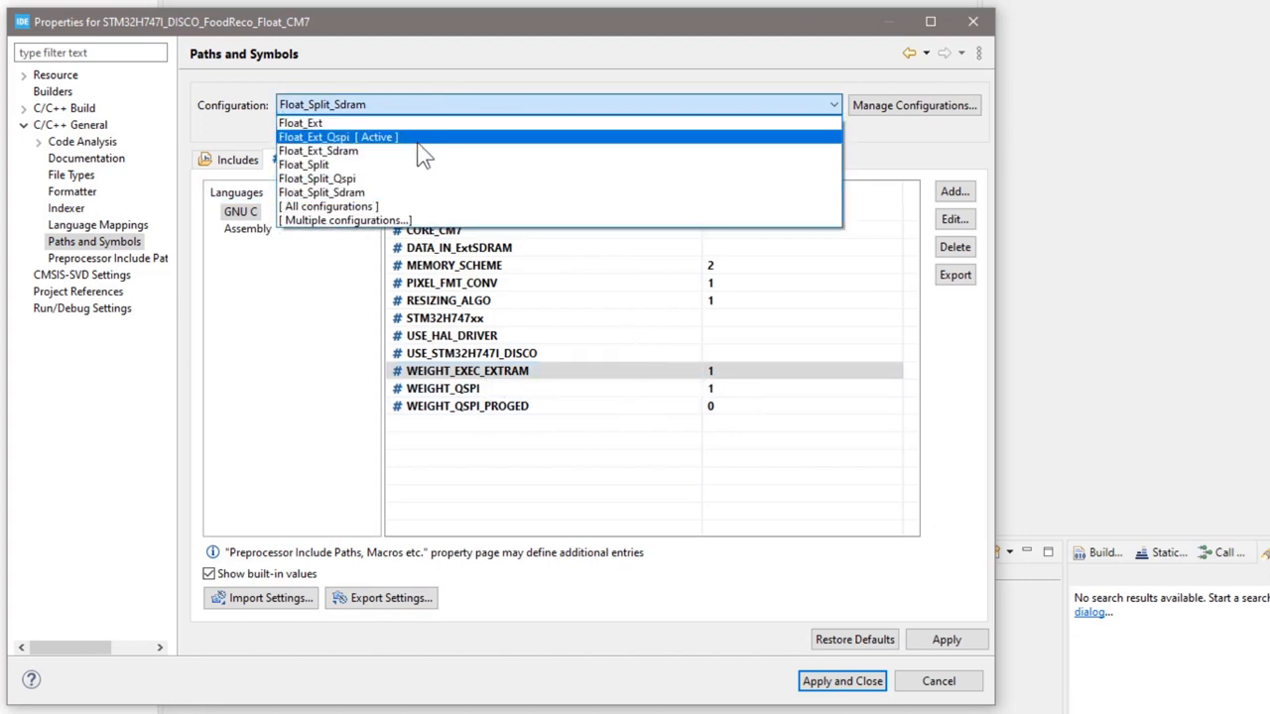
left_click(424, 138)
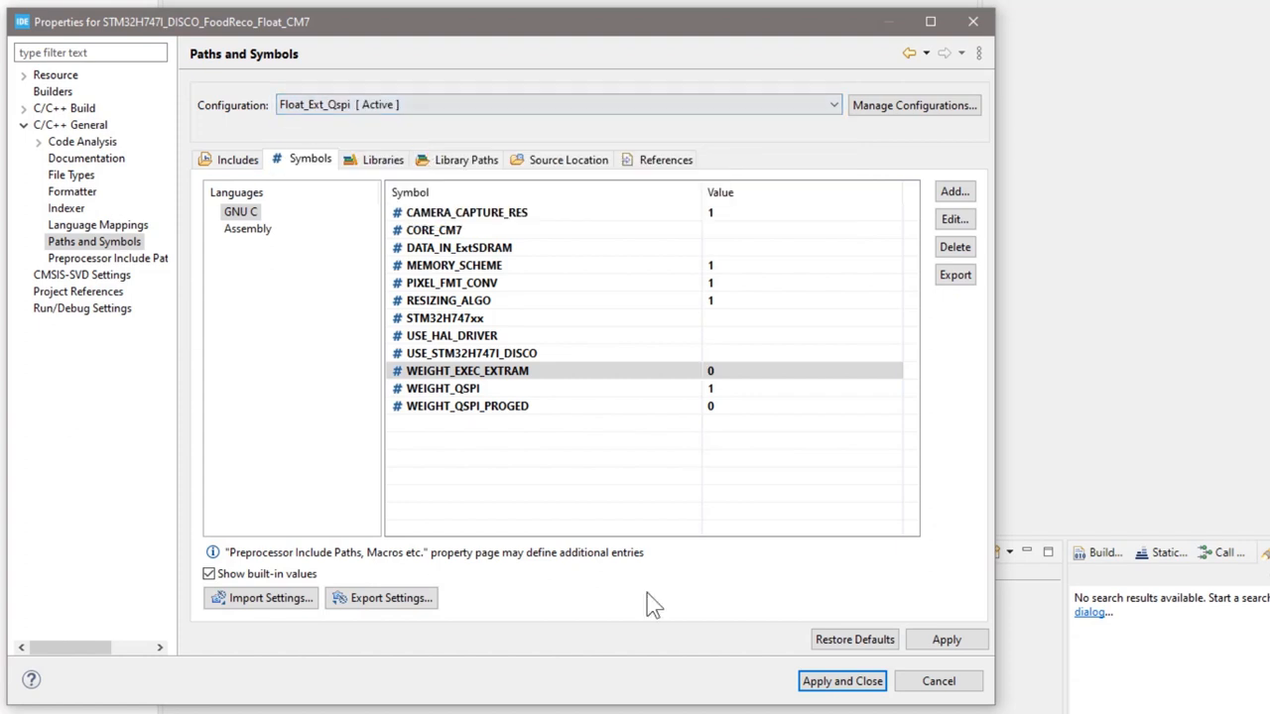
left_click(841, 680)
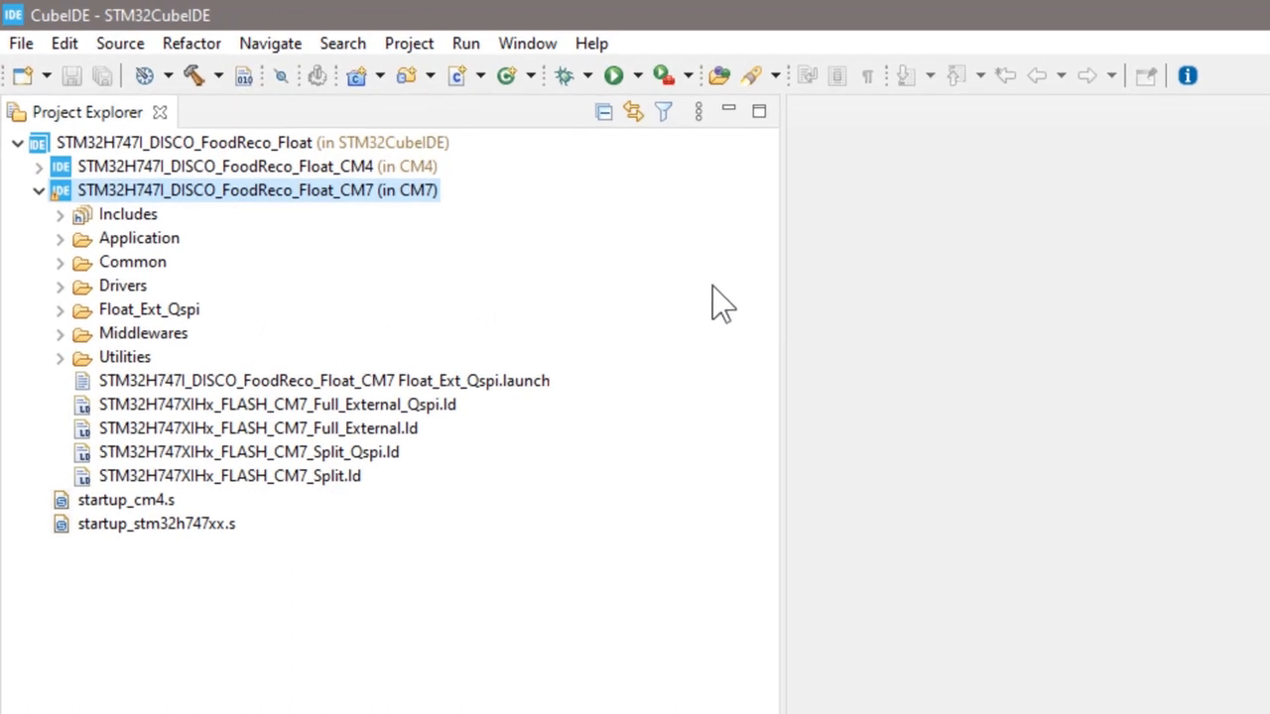
Bring up Run > Debug Configurations and show the CM7 Float_Ext_Qspi launch's Debugger settings.
left_click(466, 44)
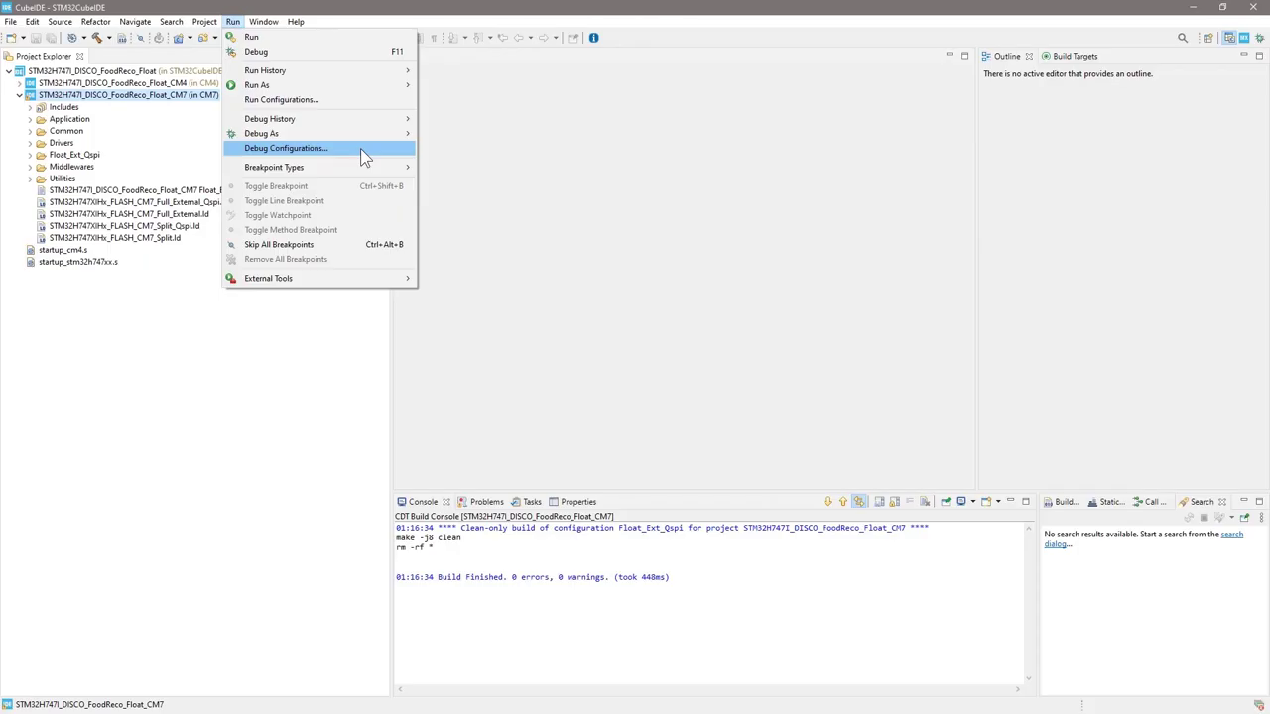
left_click(702, 313)
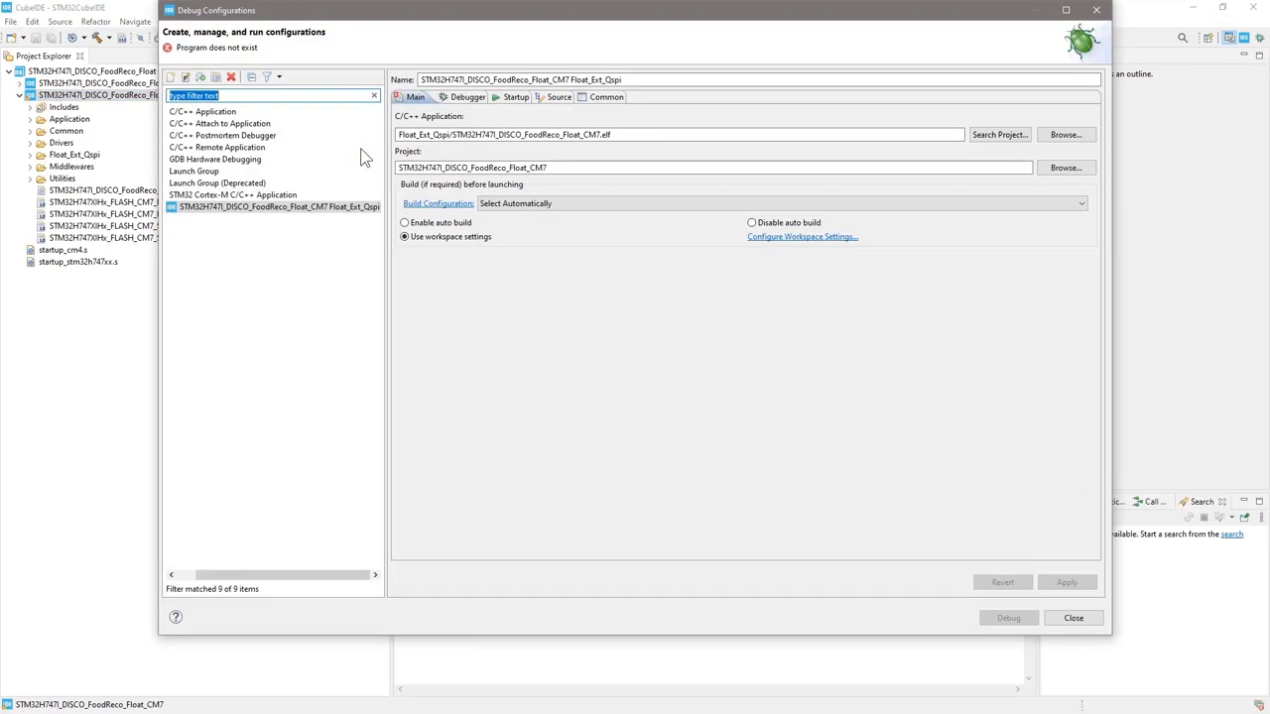
left_click(459, 97)
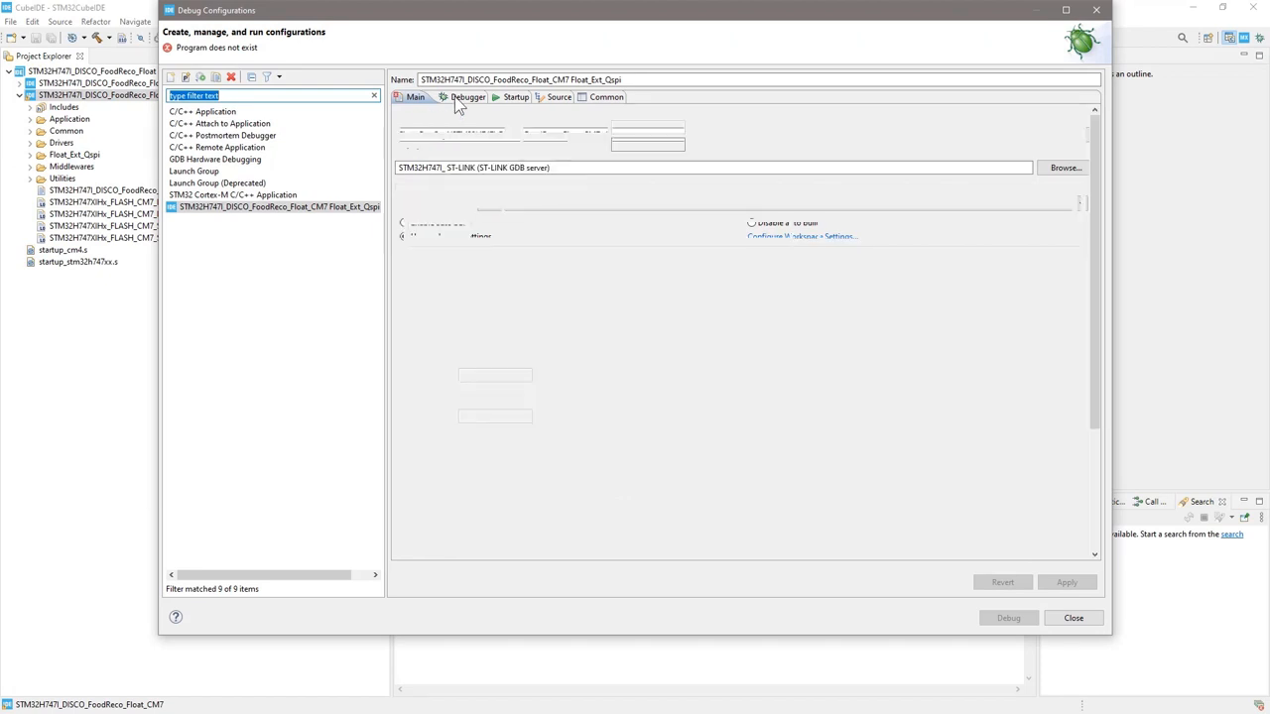
scroll(510, 430, "down", 3)
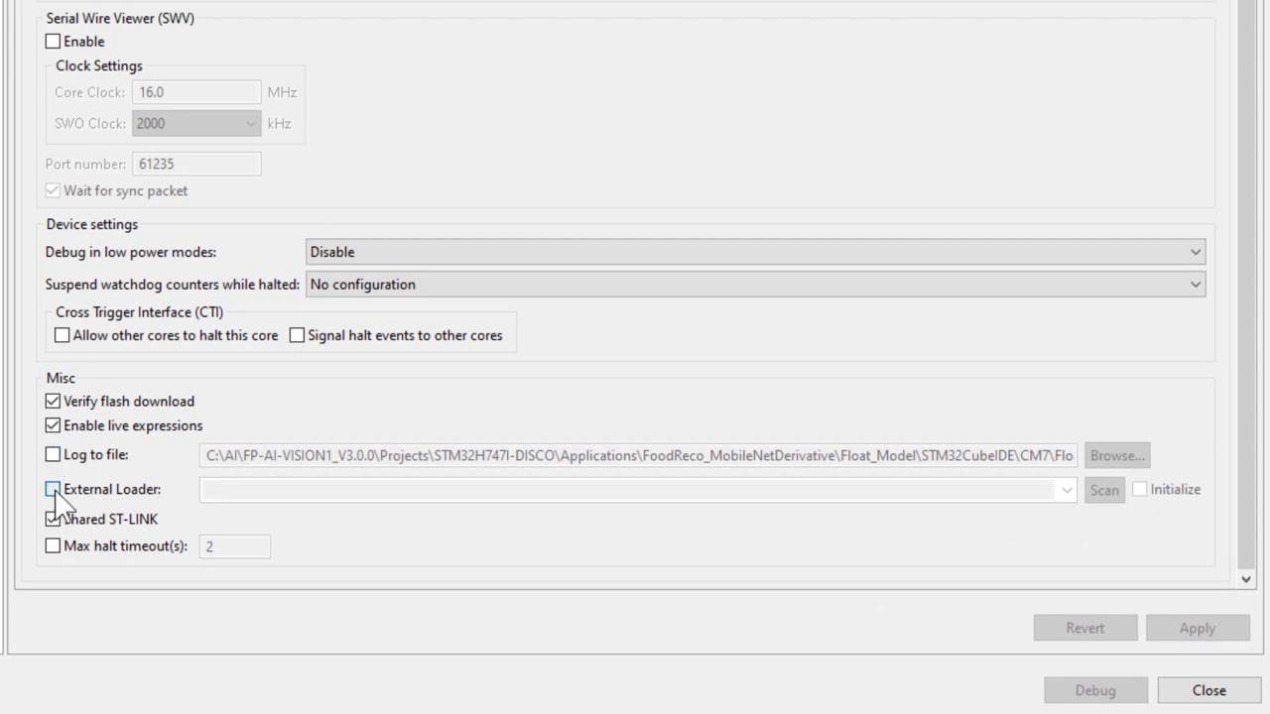
Enable External Loader, scan and select MT25TL01G_STM32H747I-DISCO, then apply the debugger settings.
left_click(52, 489)
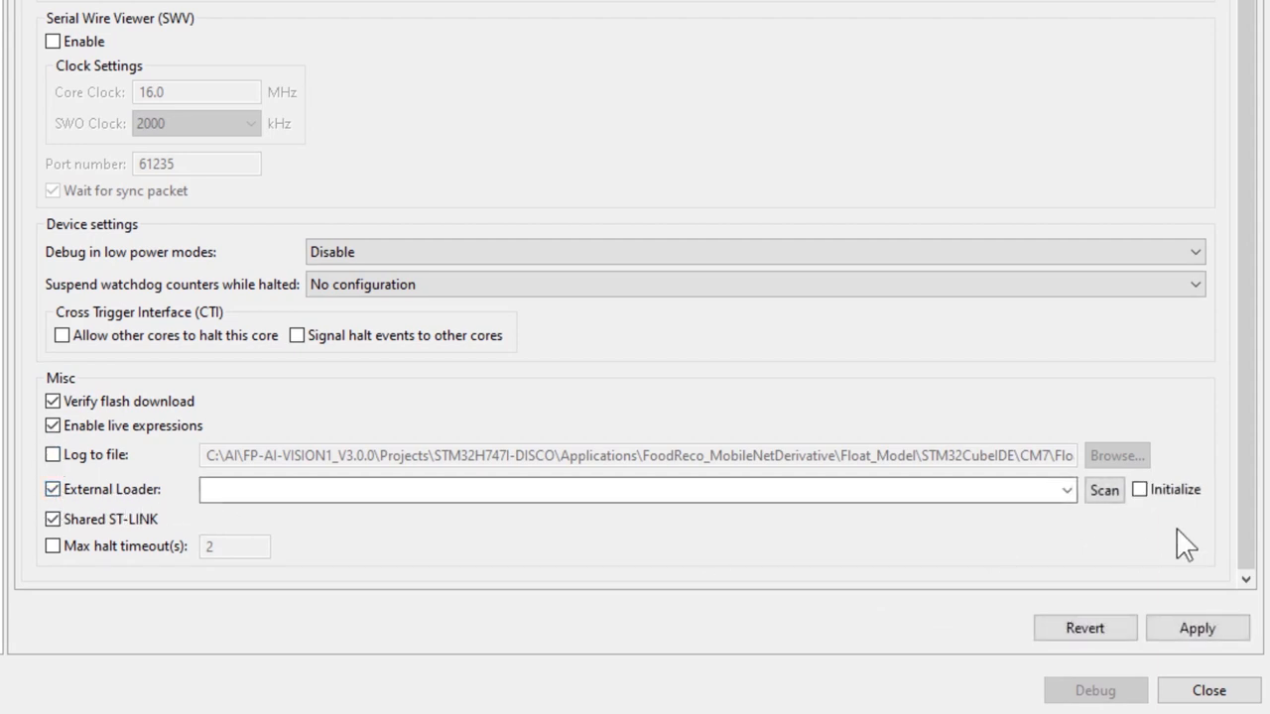
left_click(1104, 490)
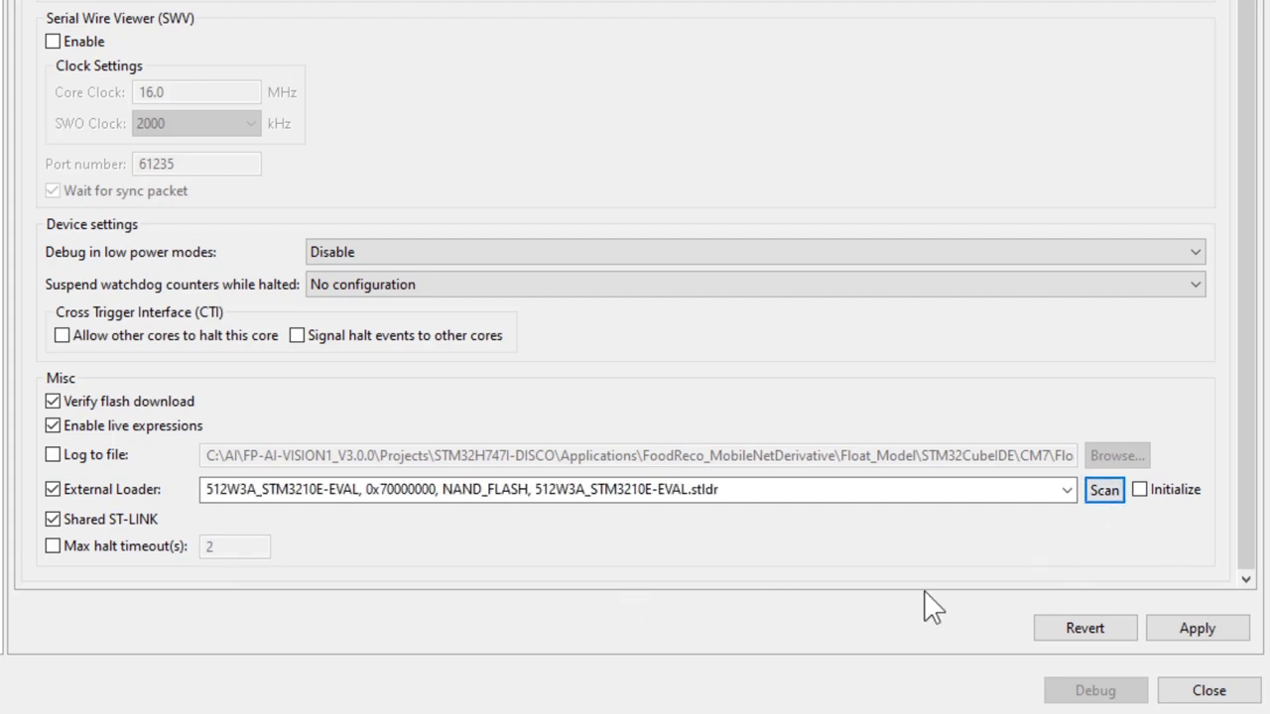
left_click(1069, 491)
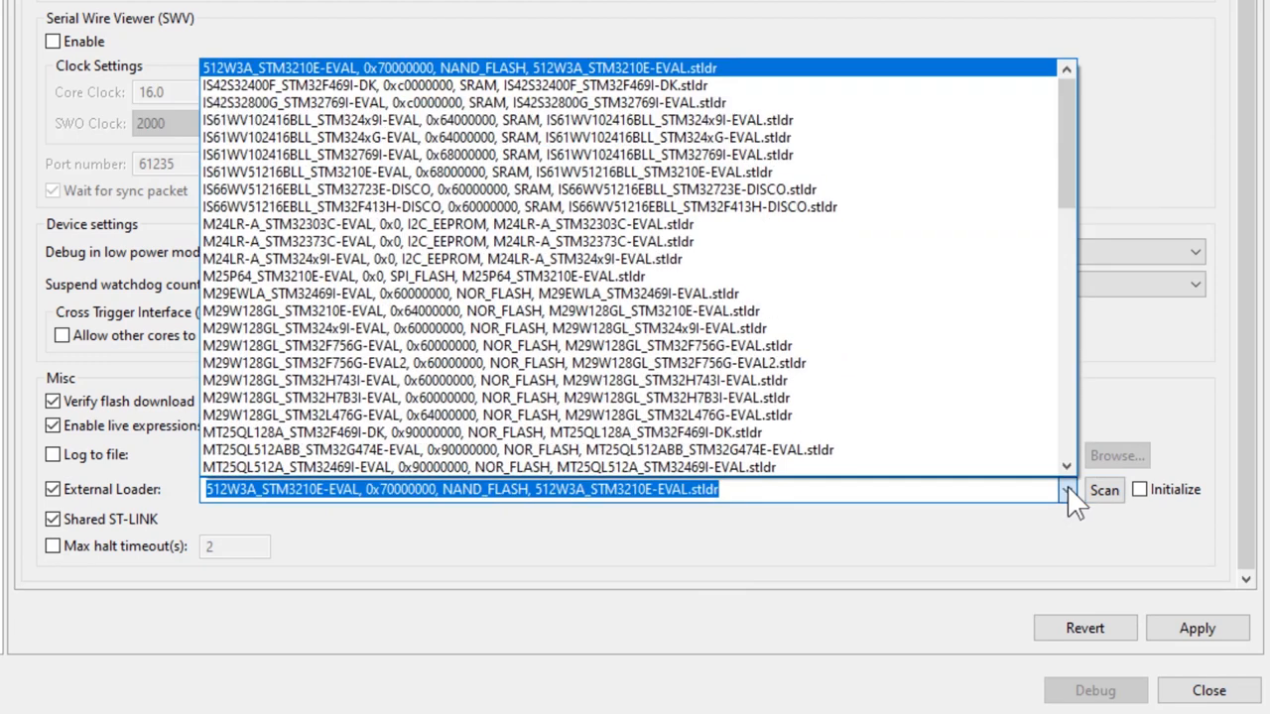
scroll(421, 318, "down", 2)
scroll(421, 318, "down", 2)
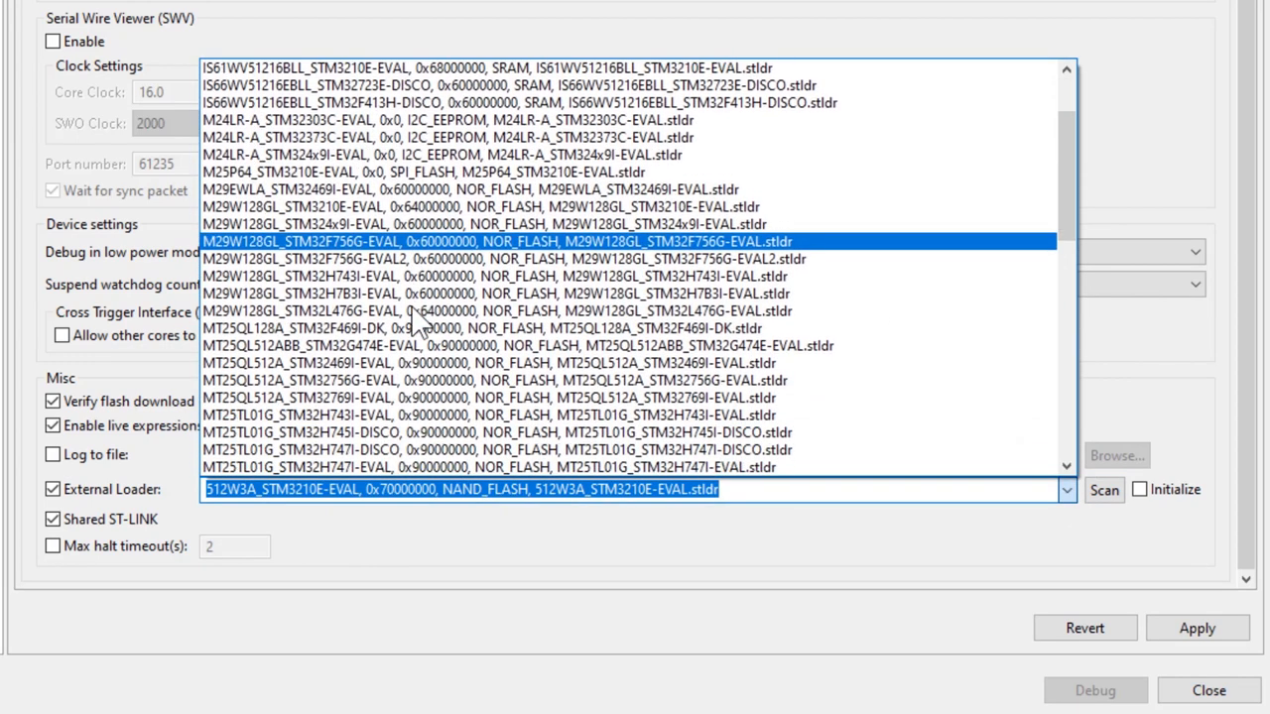
scroll(421, 318, "down", 2)
scroll(422, 317, "down", 2)
scroll(421, 317, "down", 1)
scroll(422, 317, "down", 2)
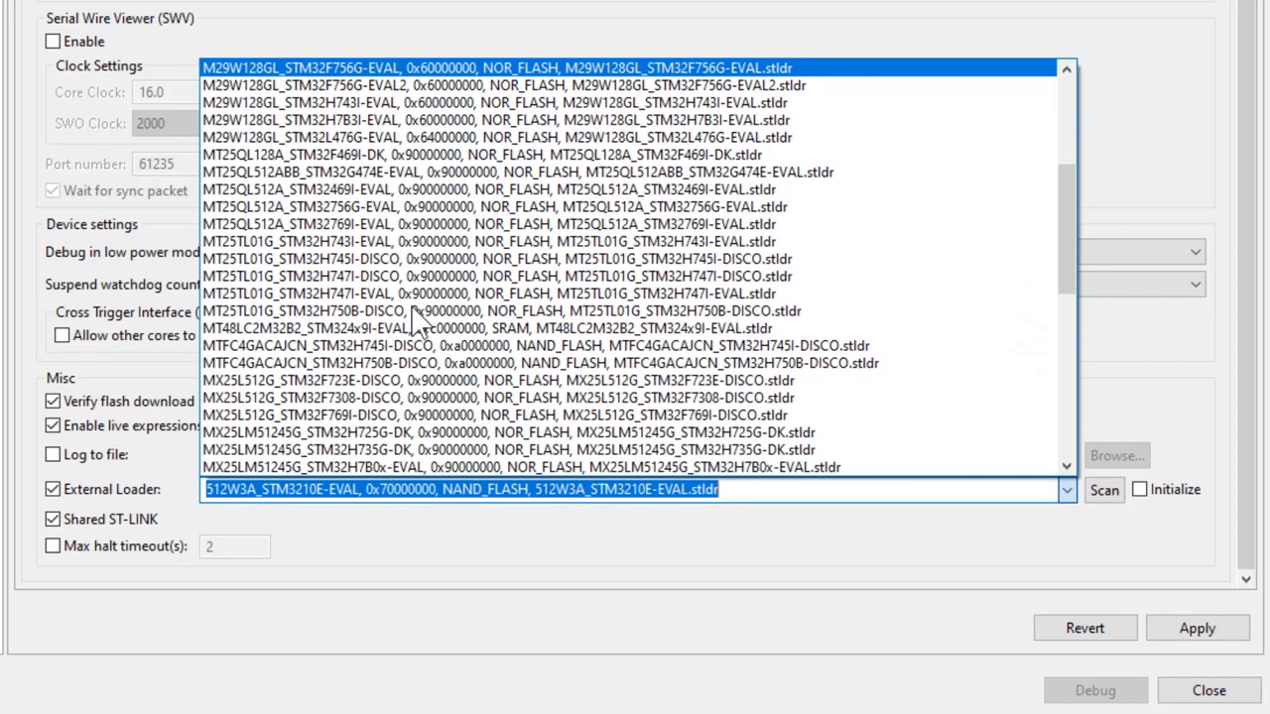
scroll(416, 317, "down", 1)
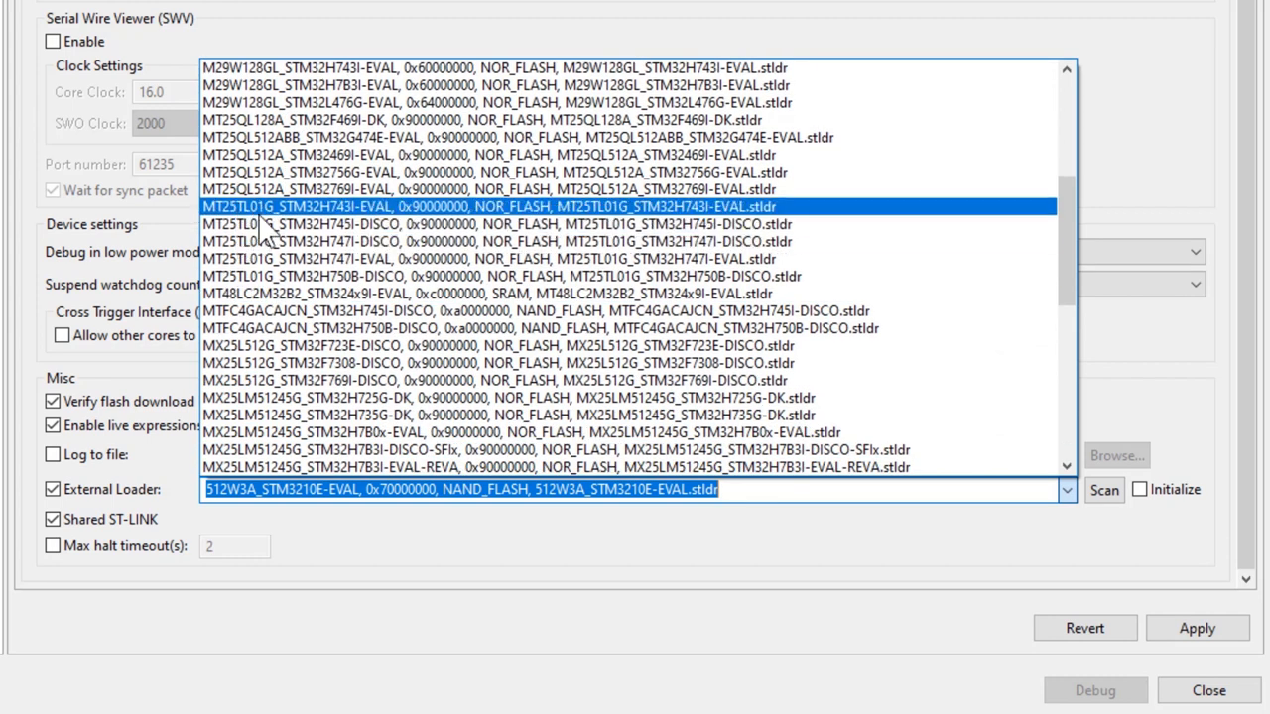
key("Escape")
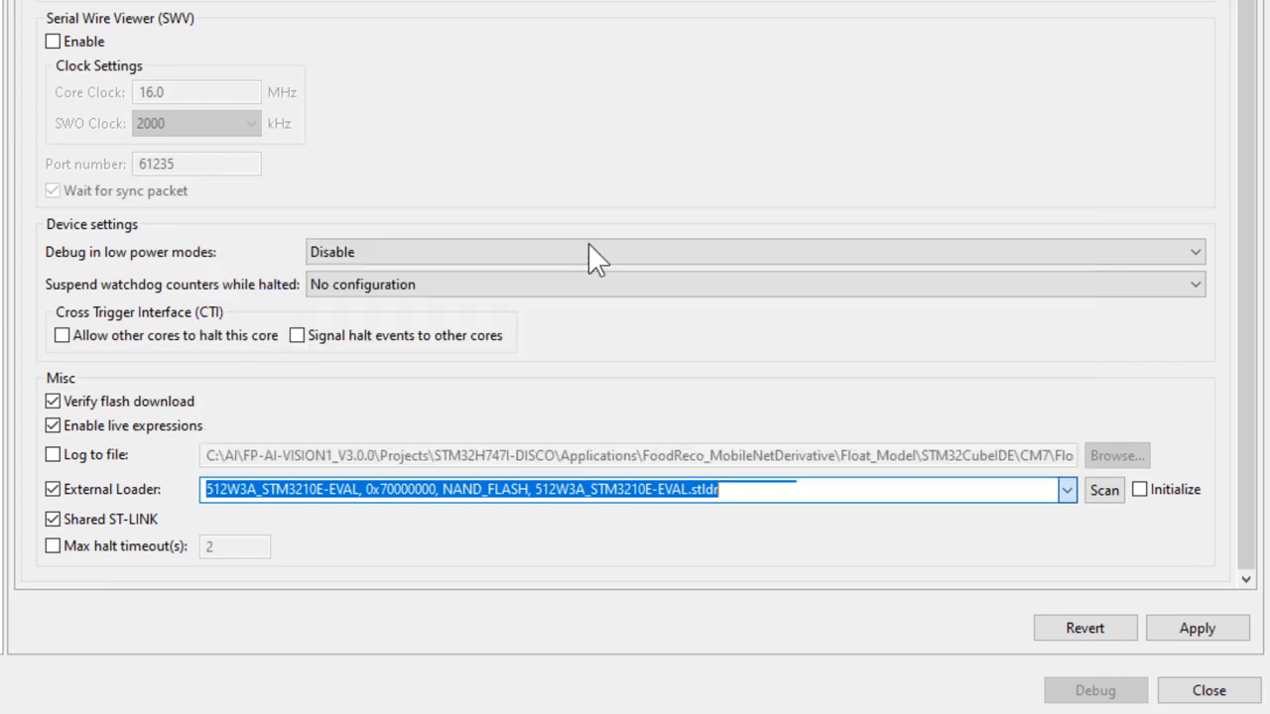
left_click(1197, 628)
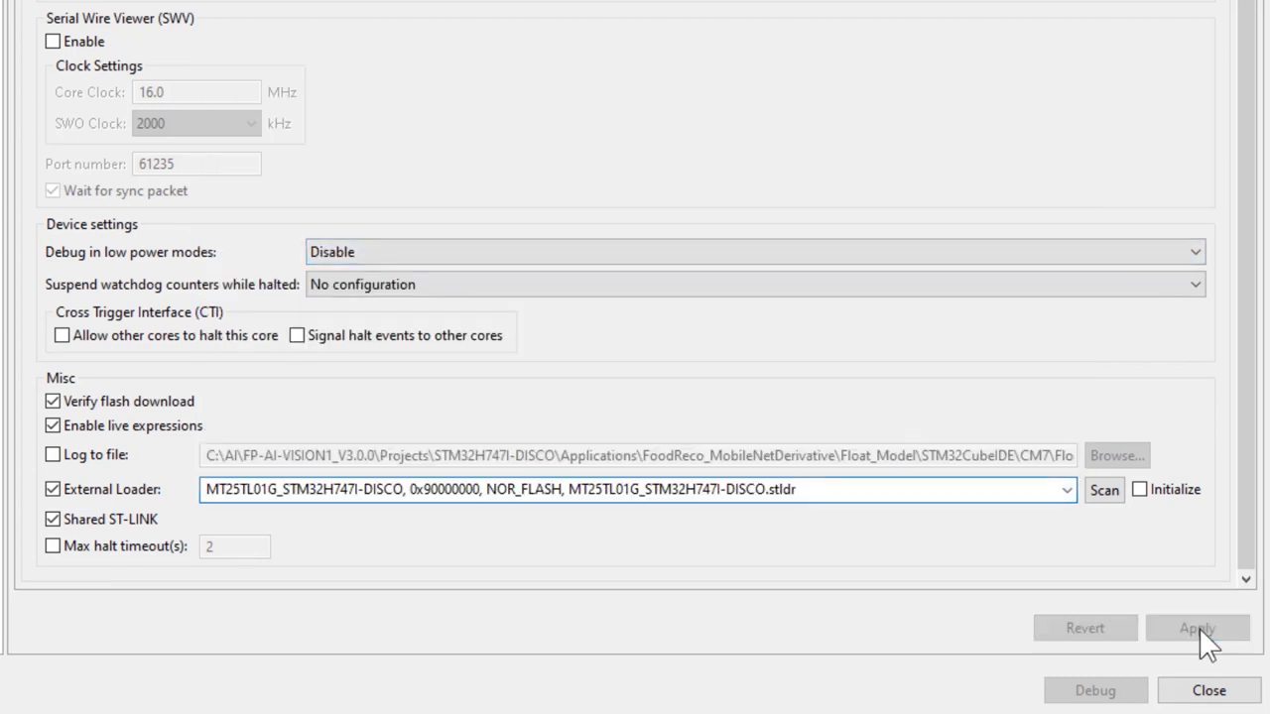
Launch a debug session for the CM7 project, flashing the board and switching to the Debug perspective.
left_click(1208, 690)
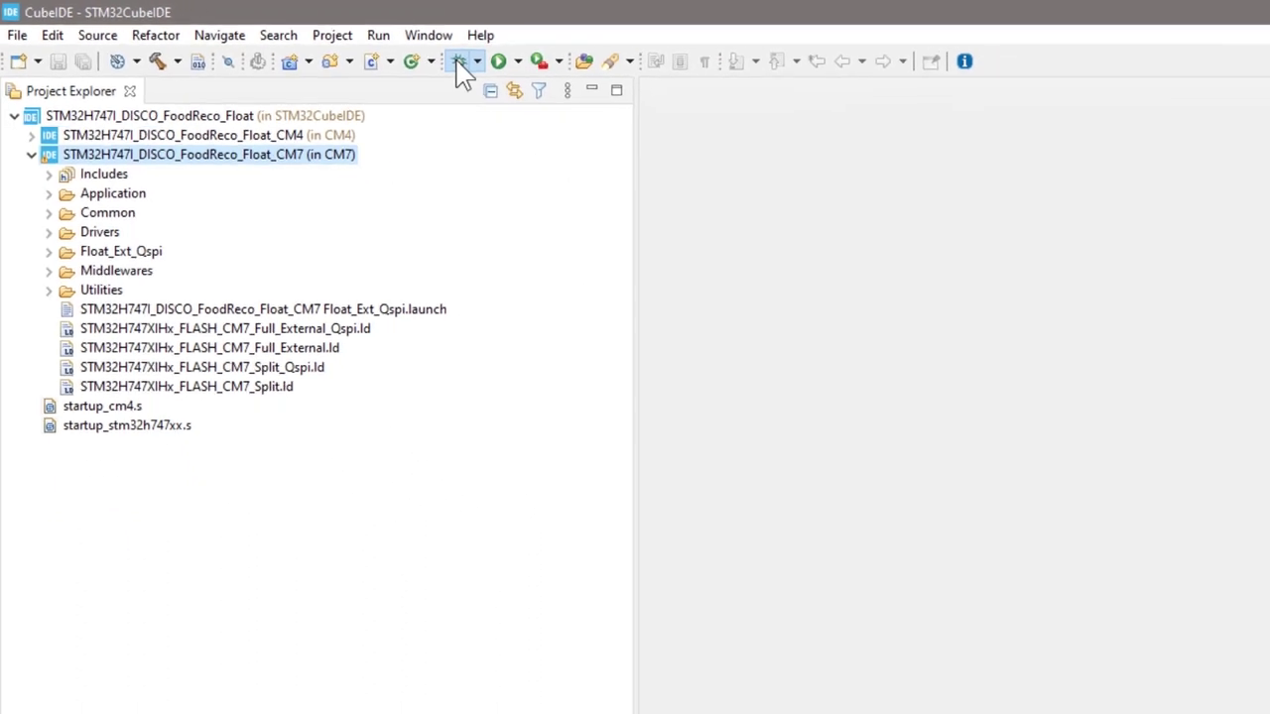
left_click(459, 61)
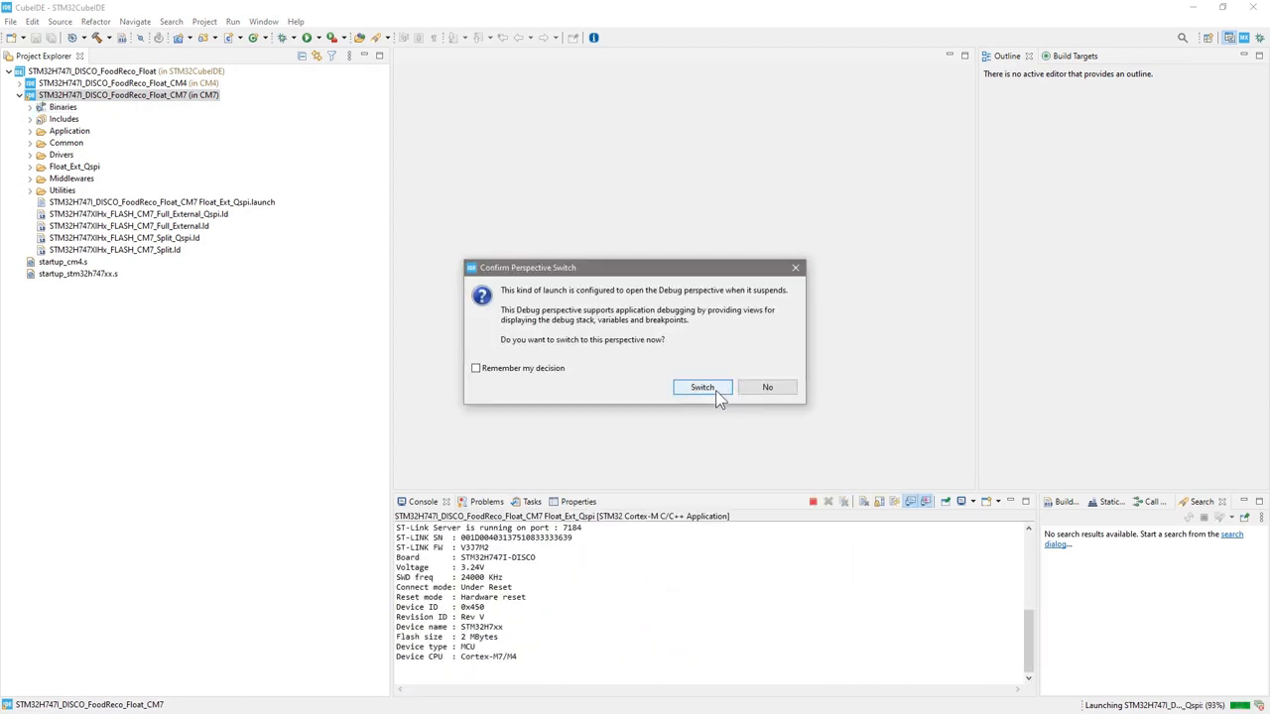
left_click(715, 390)
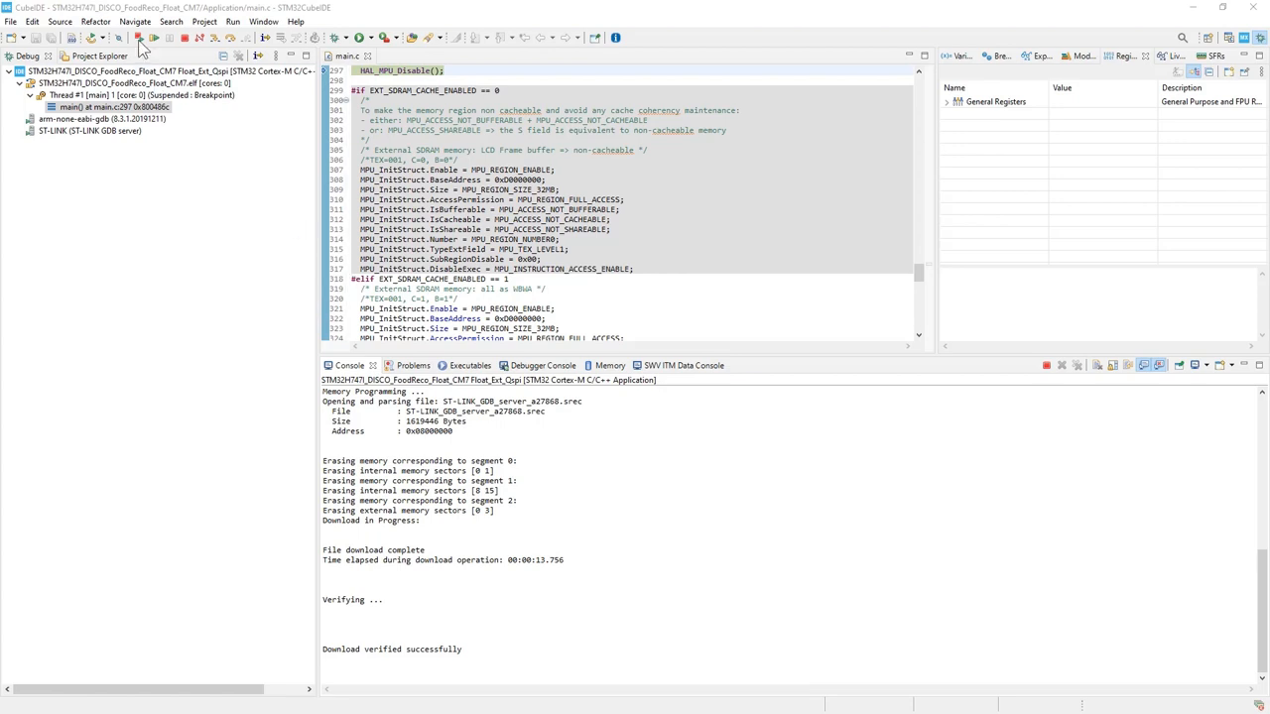
Resume the program so the board shows the Food classification splash, then terminate the session.
left_click(154, 38)
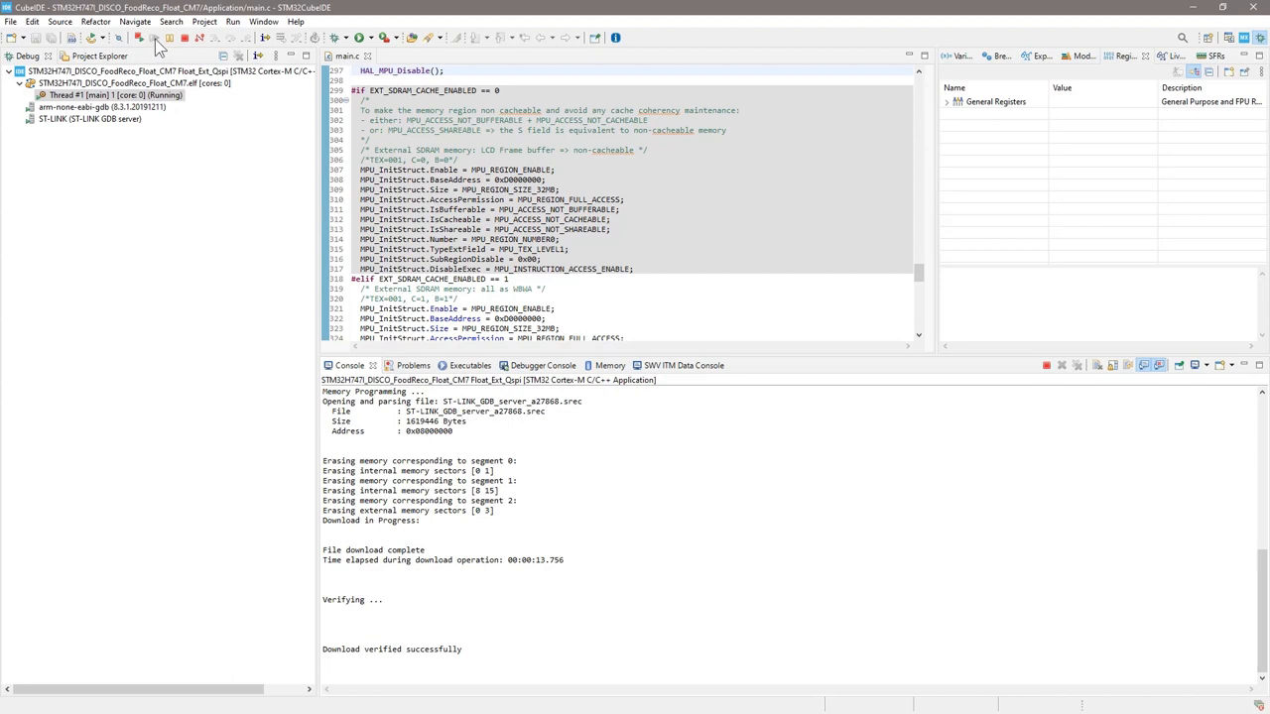
left_click(171, 38)
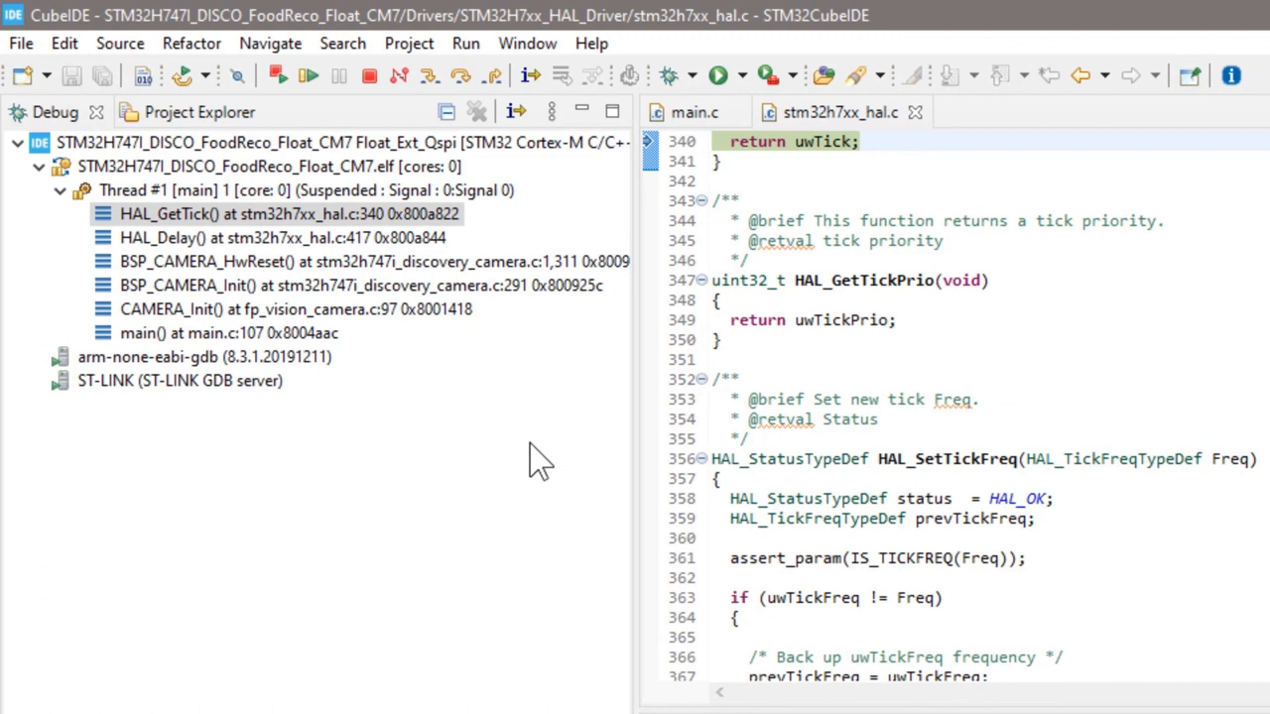
left_click(369, 77)
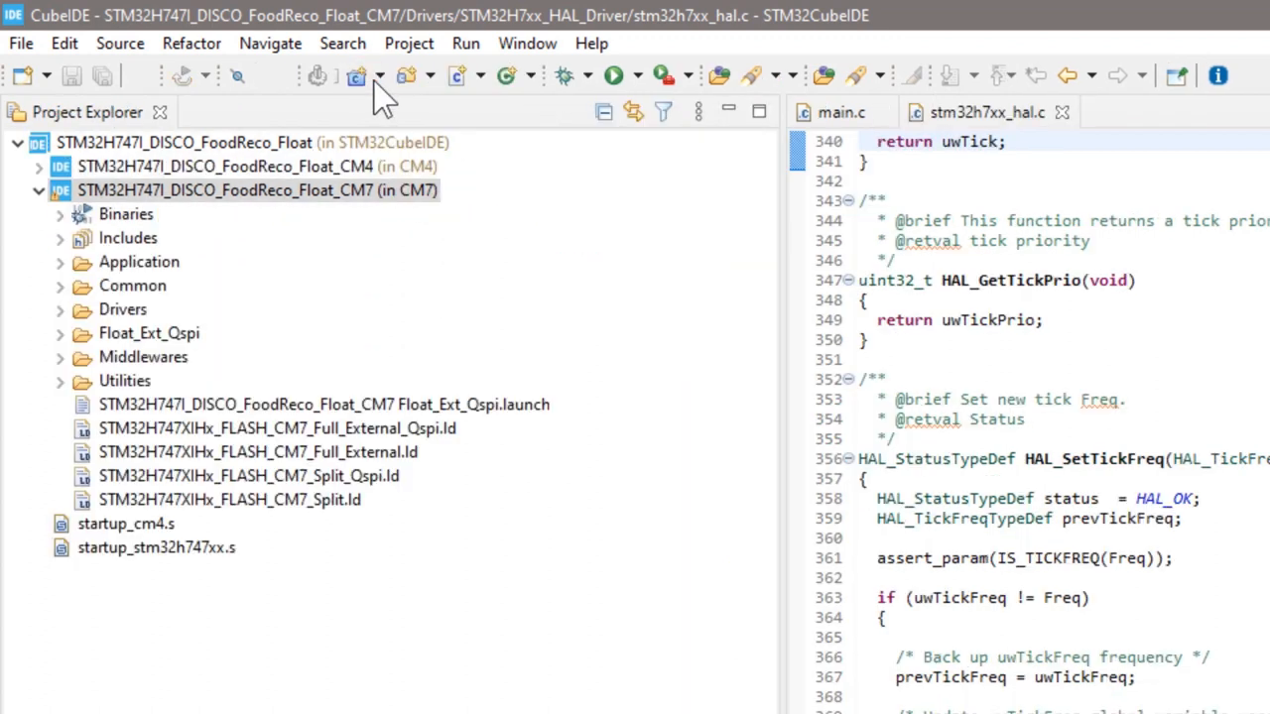
Clean the CM7 project's build outputs and head to its project properties.
right_click(272, 191)
left_click(392, 635)
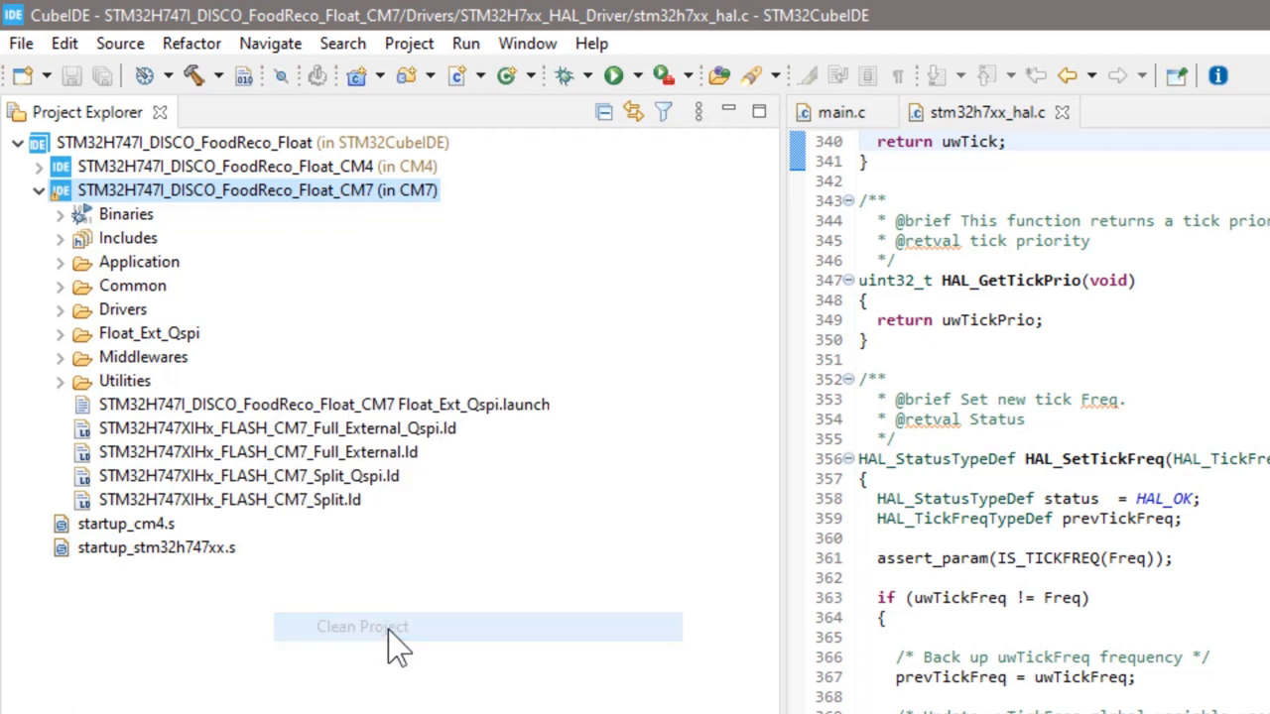
left_click(408, 44)
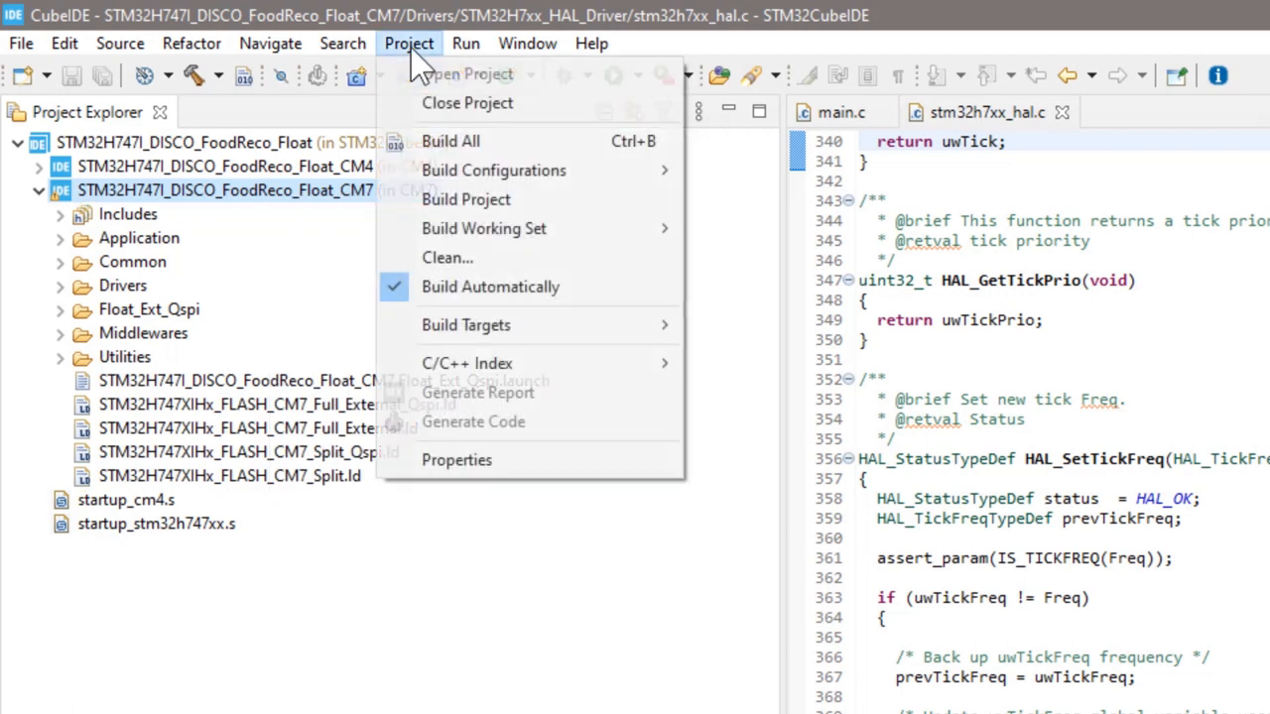
Change the WEIGHT_EXEC_EXTRAM symbol from 0 to 1 in Paths and Symbols, apply, and rebuild the index.
left_click(456, 459)
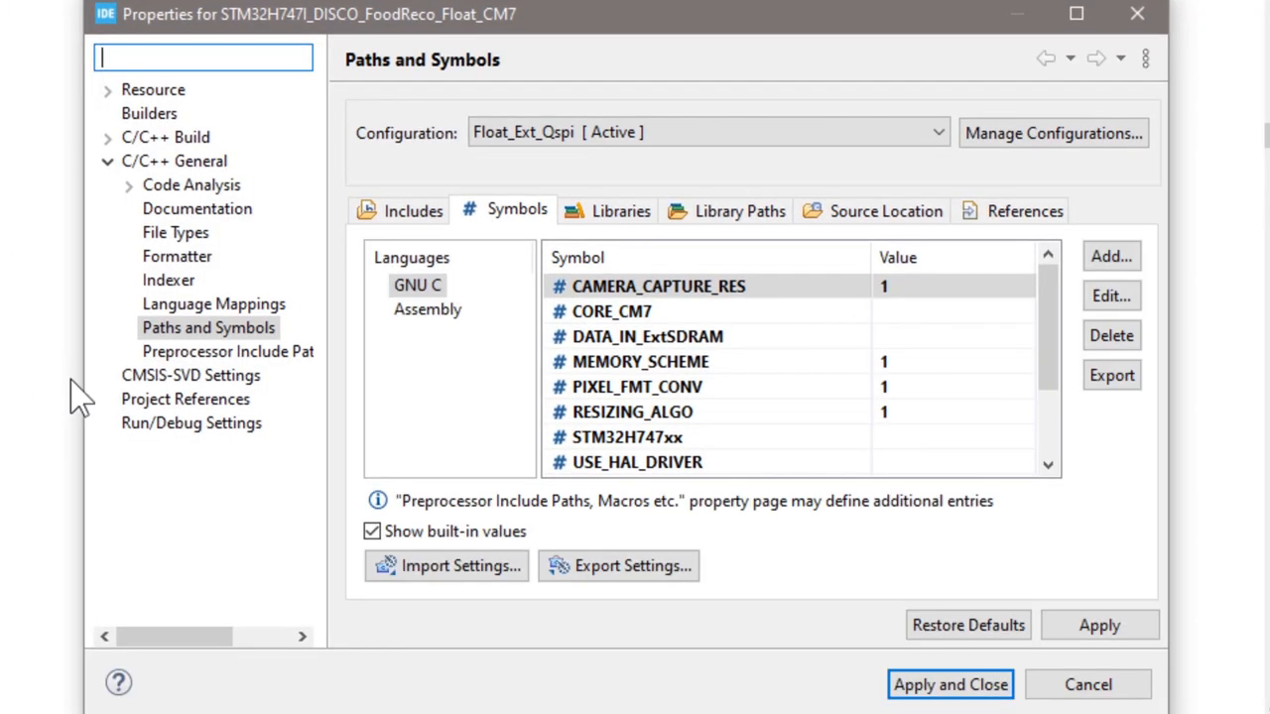
scroll(674, 362, "down", 2)
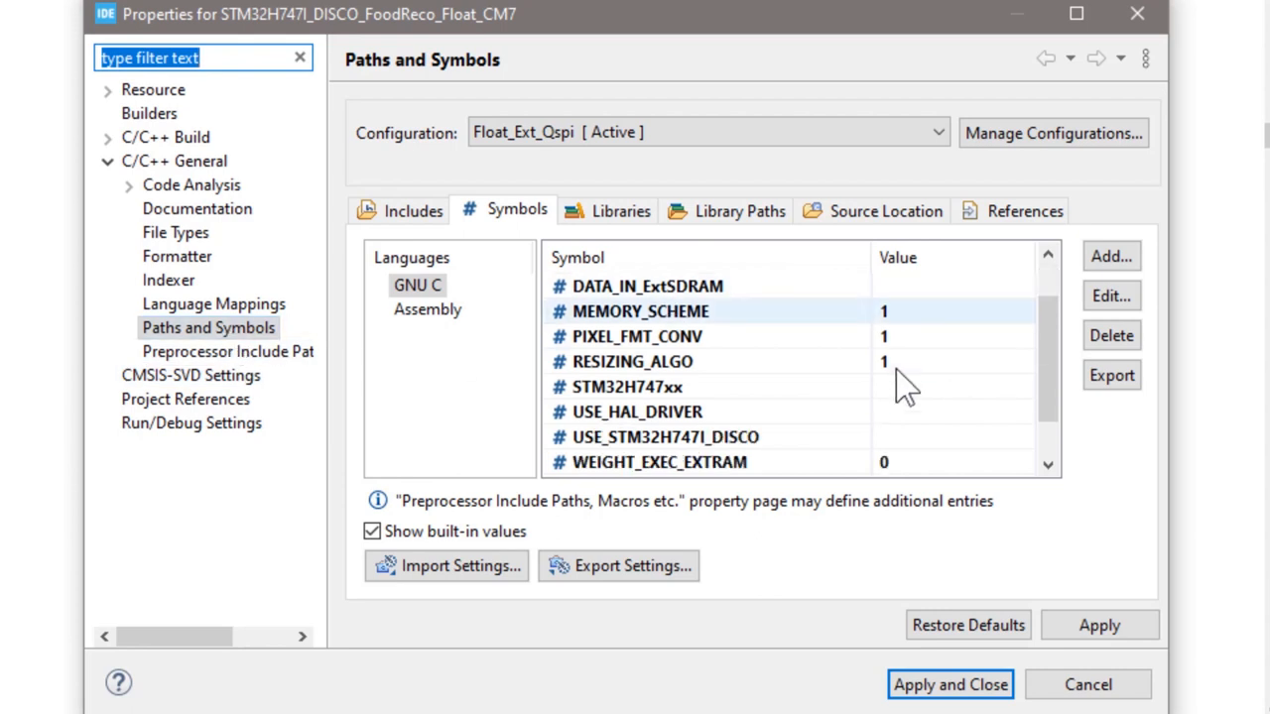
scroll(904, 385, "down", 2)
left_click(905, 412)
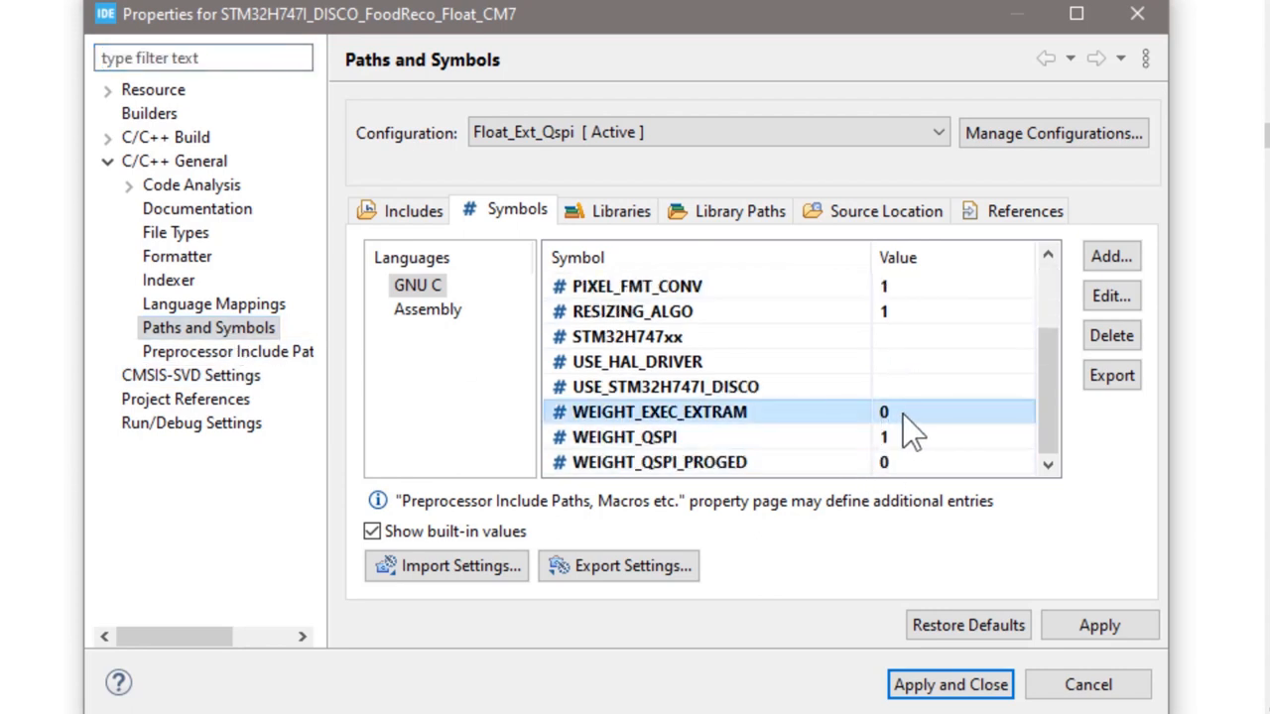
double_click(911, 414)
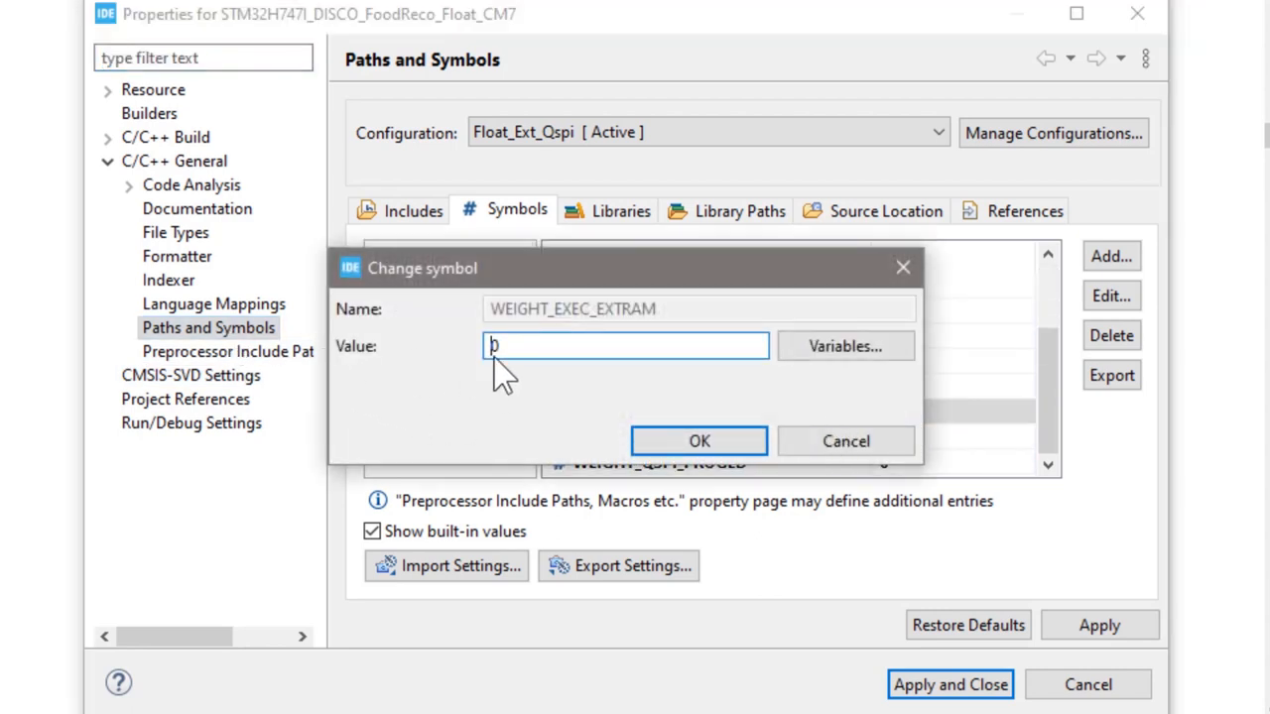
key("BackSpace")
type("1")
left_click(698, 441)
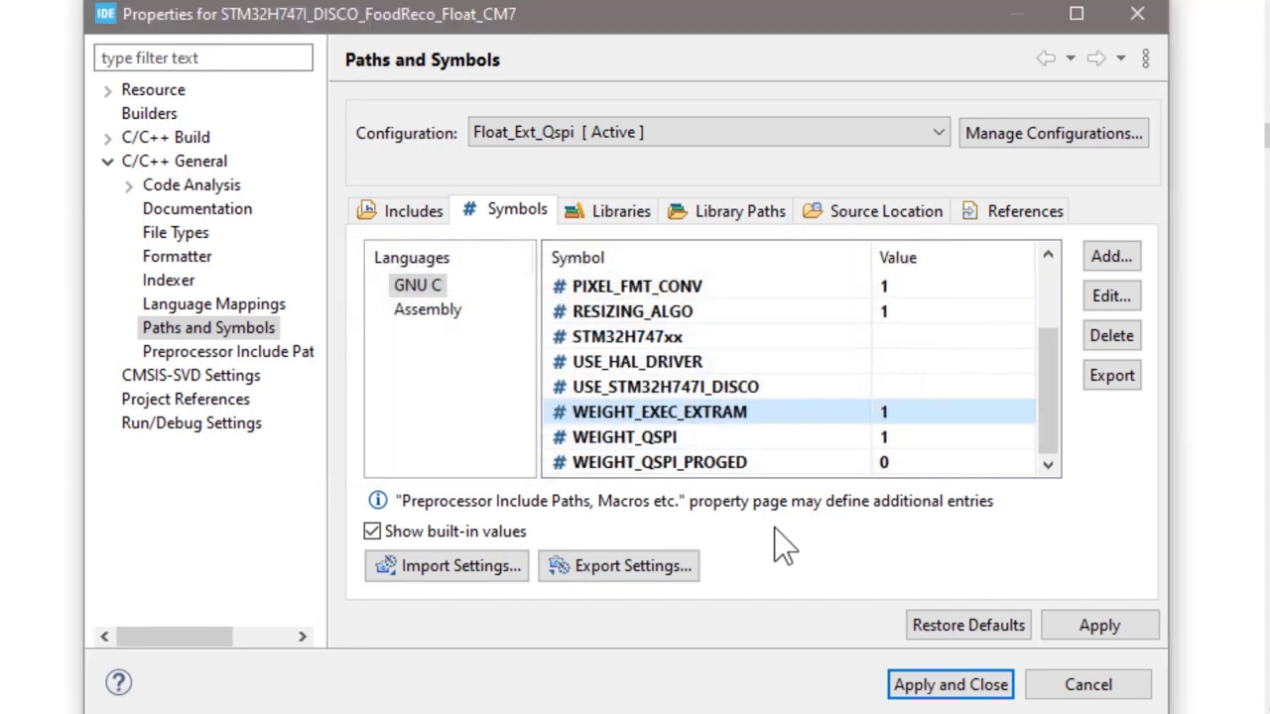
left_click(928, 685)
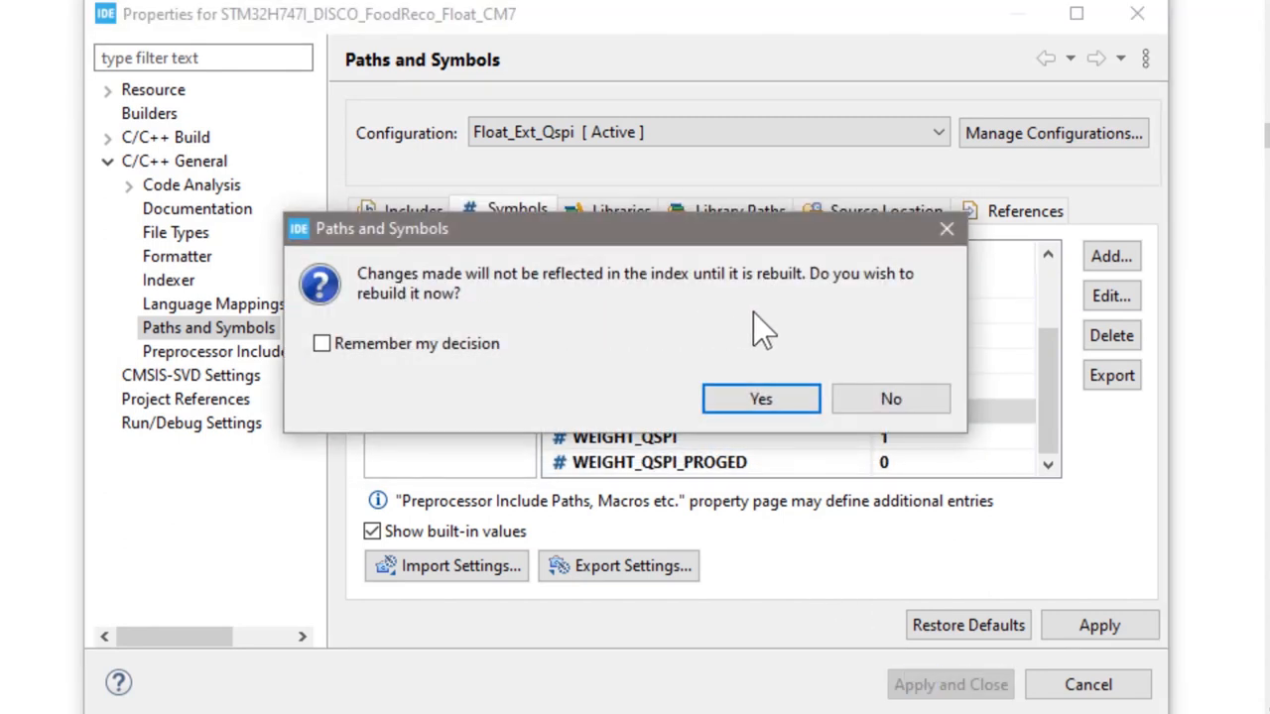
left_click(760, 398)
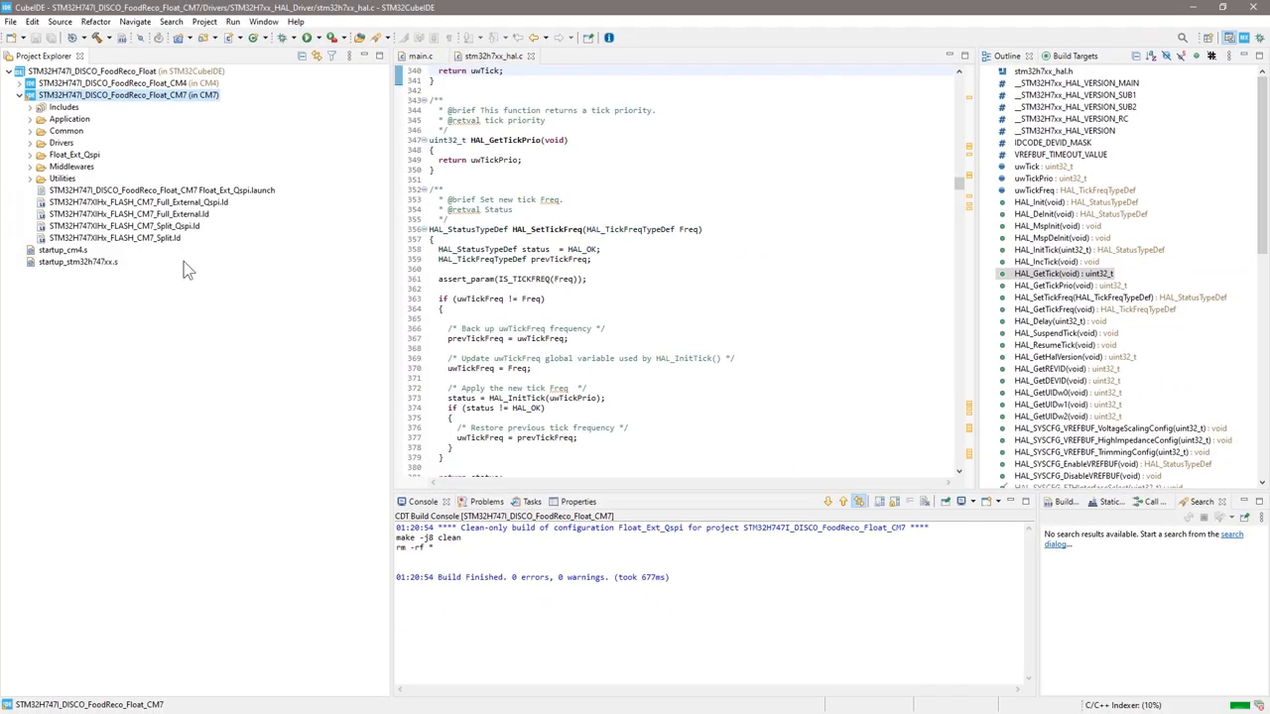
Build and run the CM7 project so weights are copied from Q-SPI flash into external SDRAM.
left_click(310, 39)
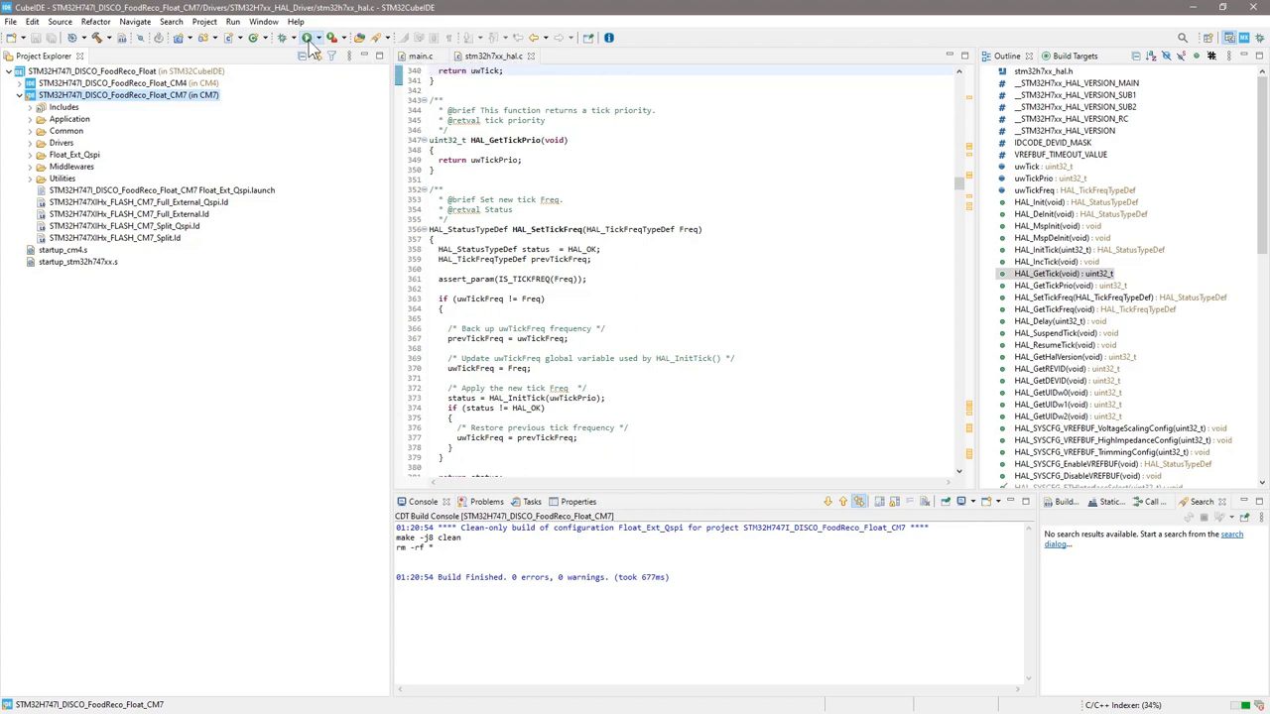